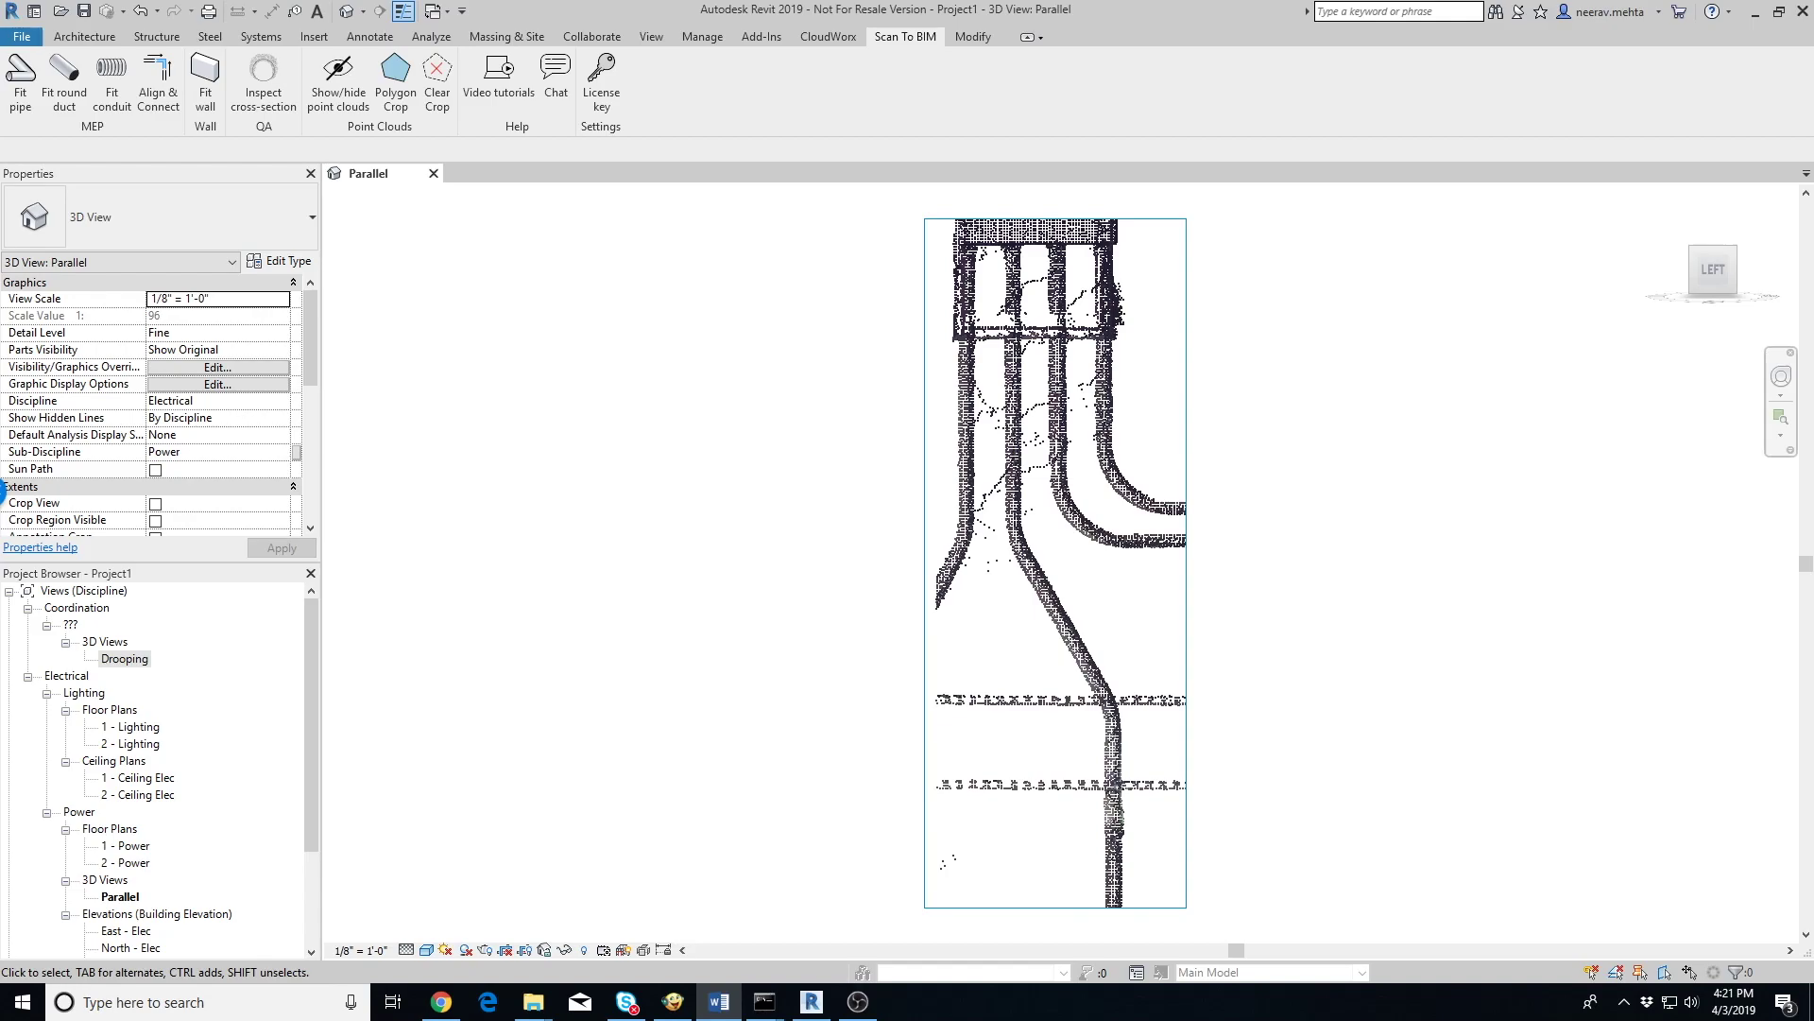
Switch to the Revit window with the Parallel 3D view of the conduit point cloud
{"action": "key", "text": "alt+Tab"}
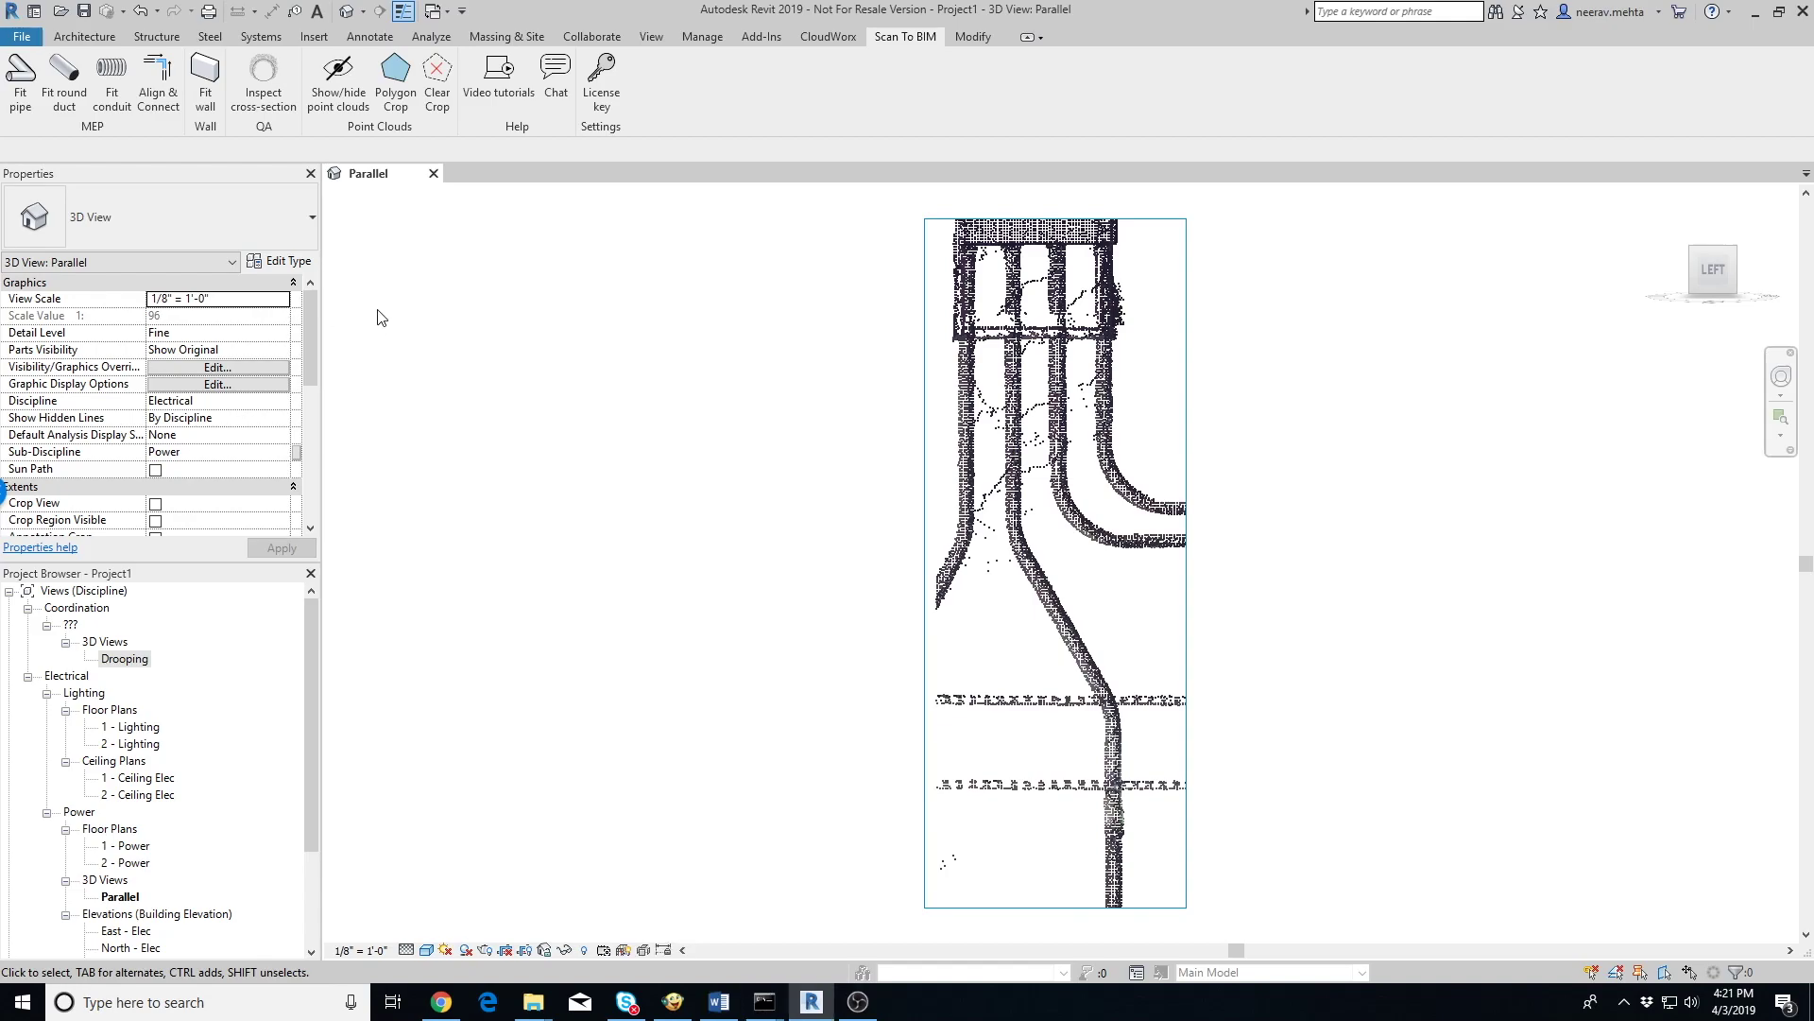
Fit a 2" Conduit without Fittings : Rigid Nonmetallic on Level 2 to the lower vertical run
{"action": "left_click", "coordinate": [124, 106]}
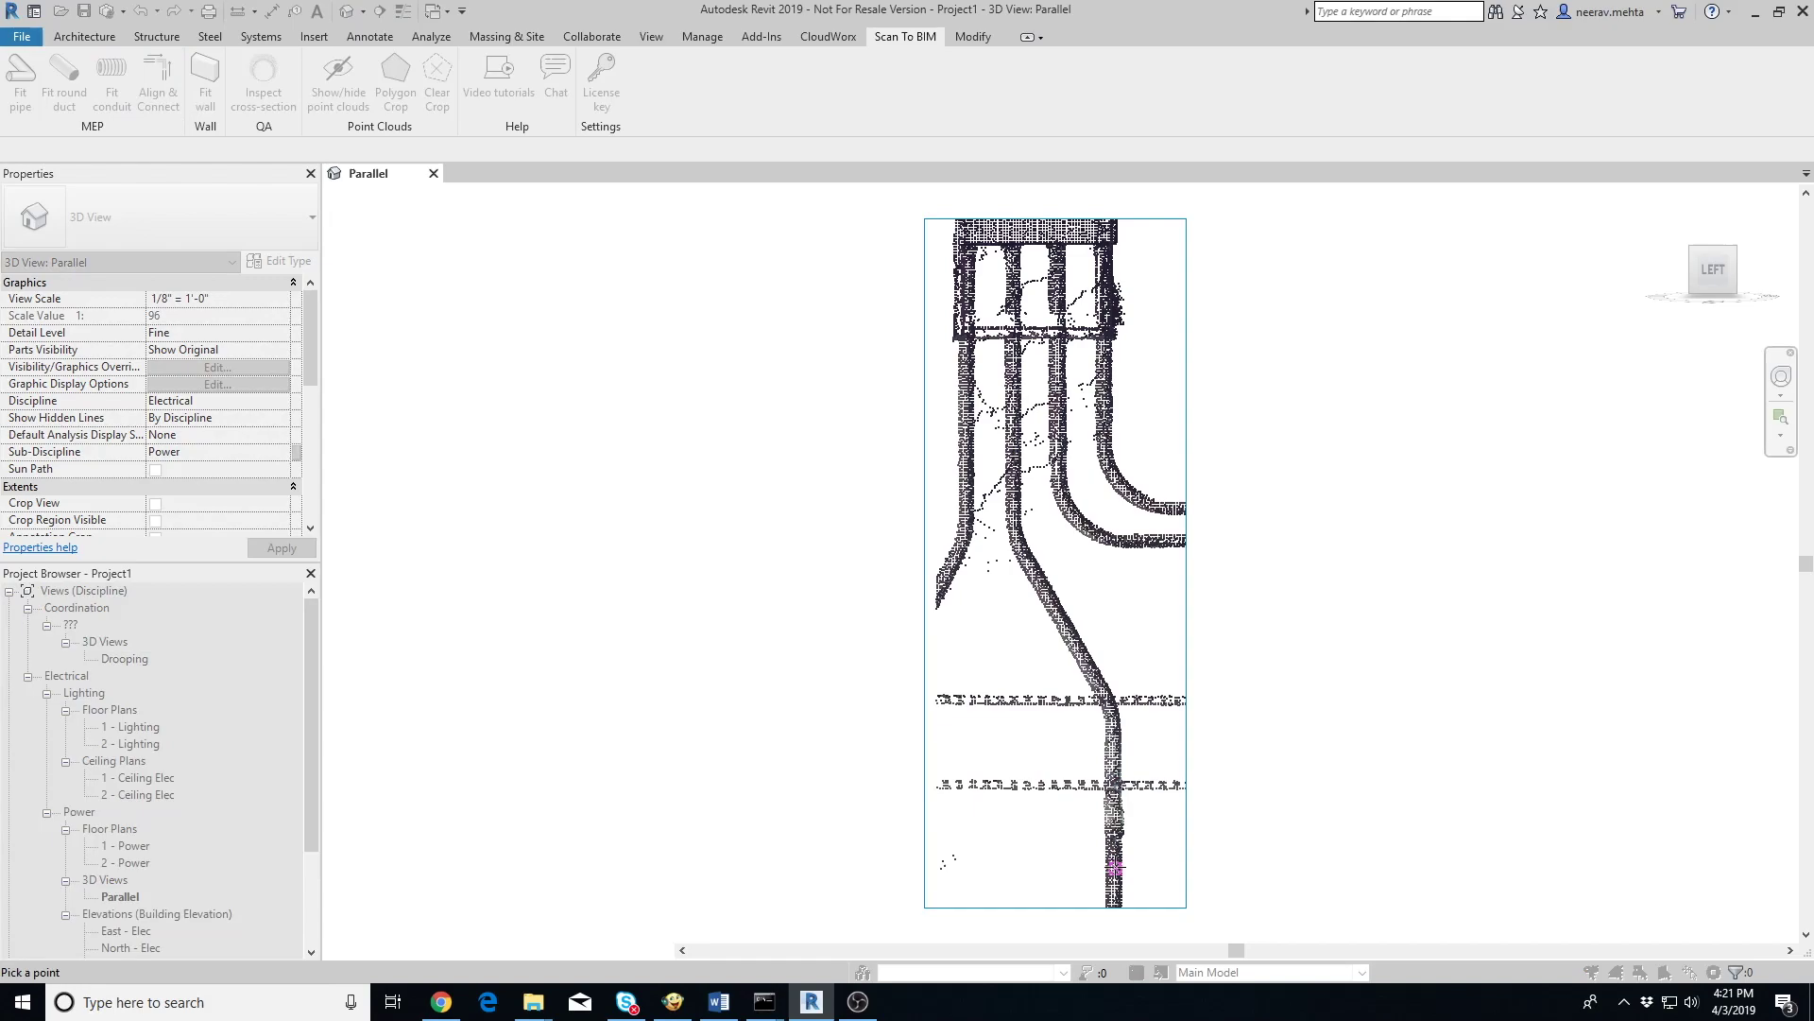
{"action": "left_click", "coordinate": [1115, 868]}
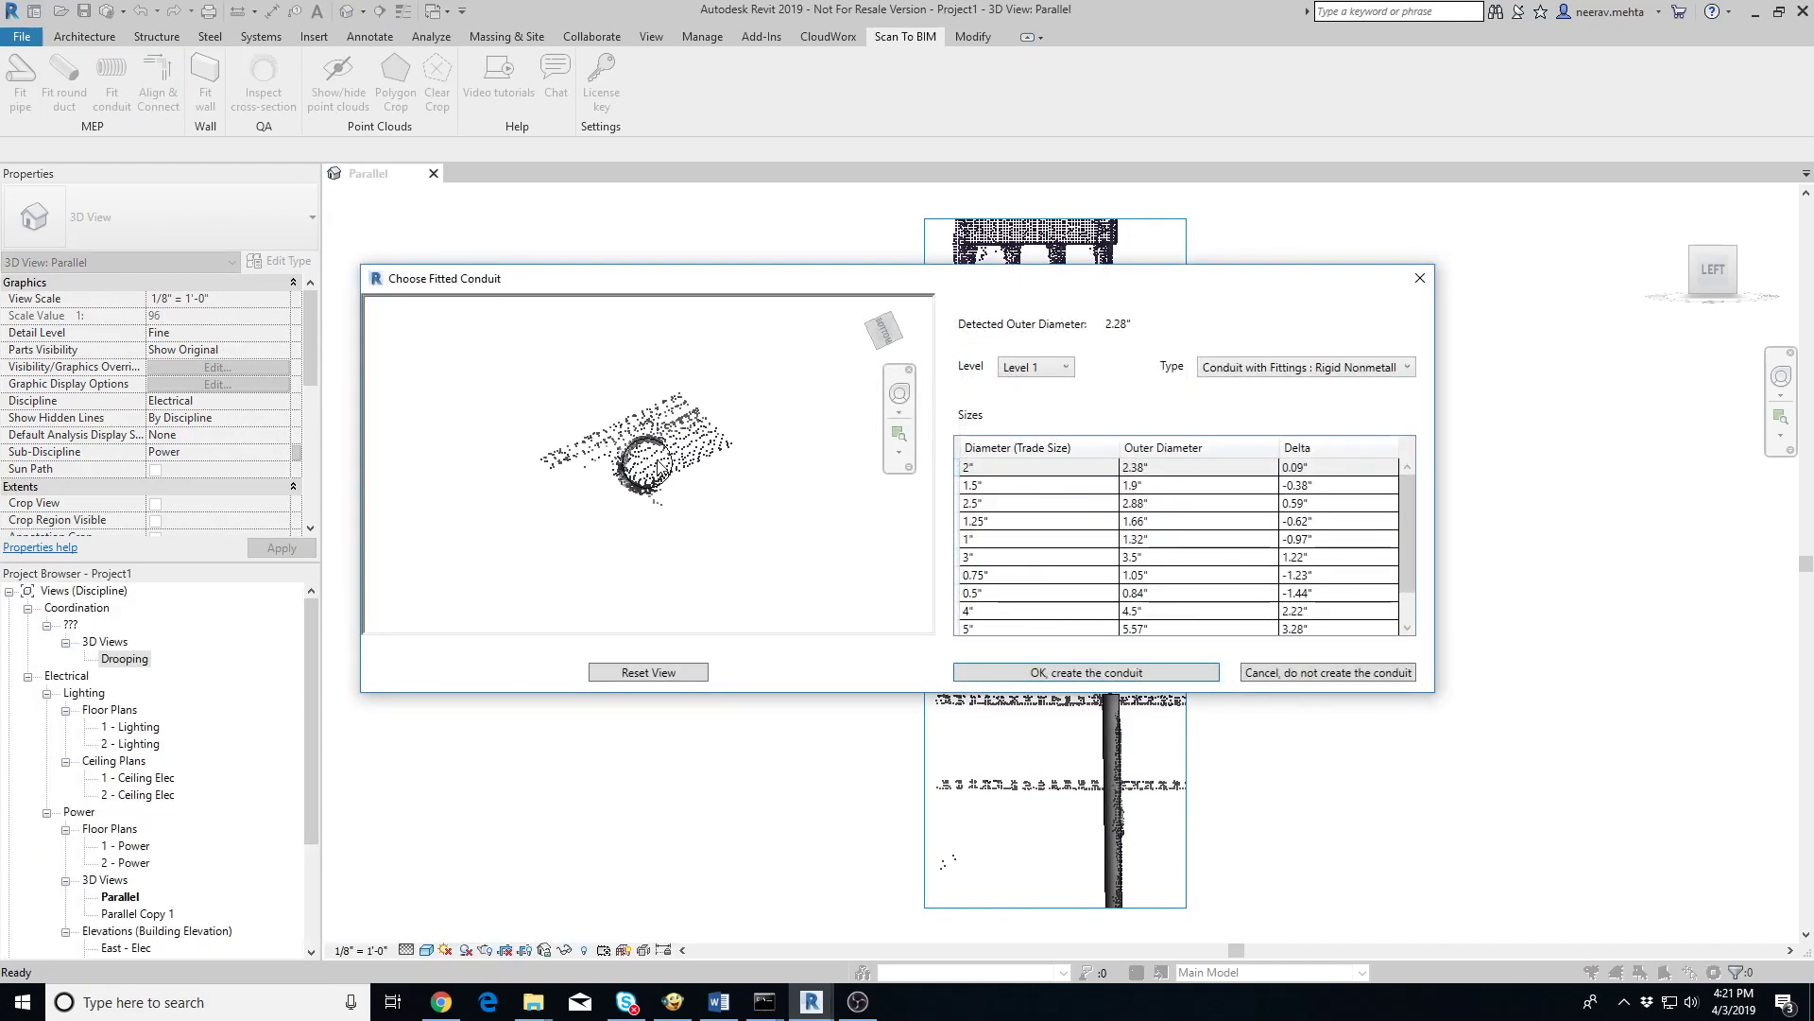
{"action": "scroll", "coordinate": [659, 466], "scroll_direction": "up", "scroll_amount": 5}
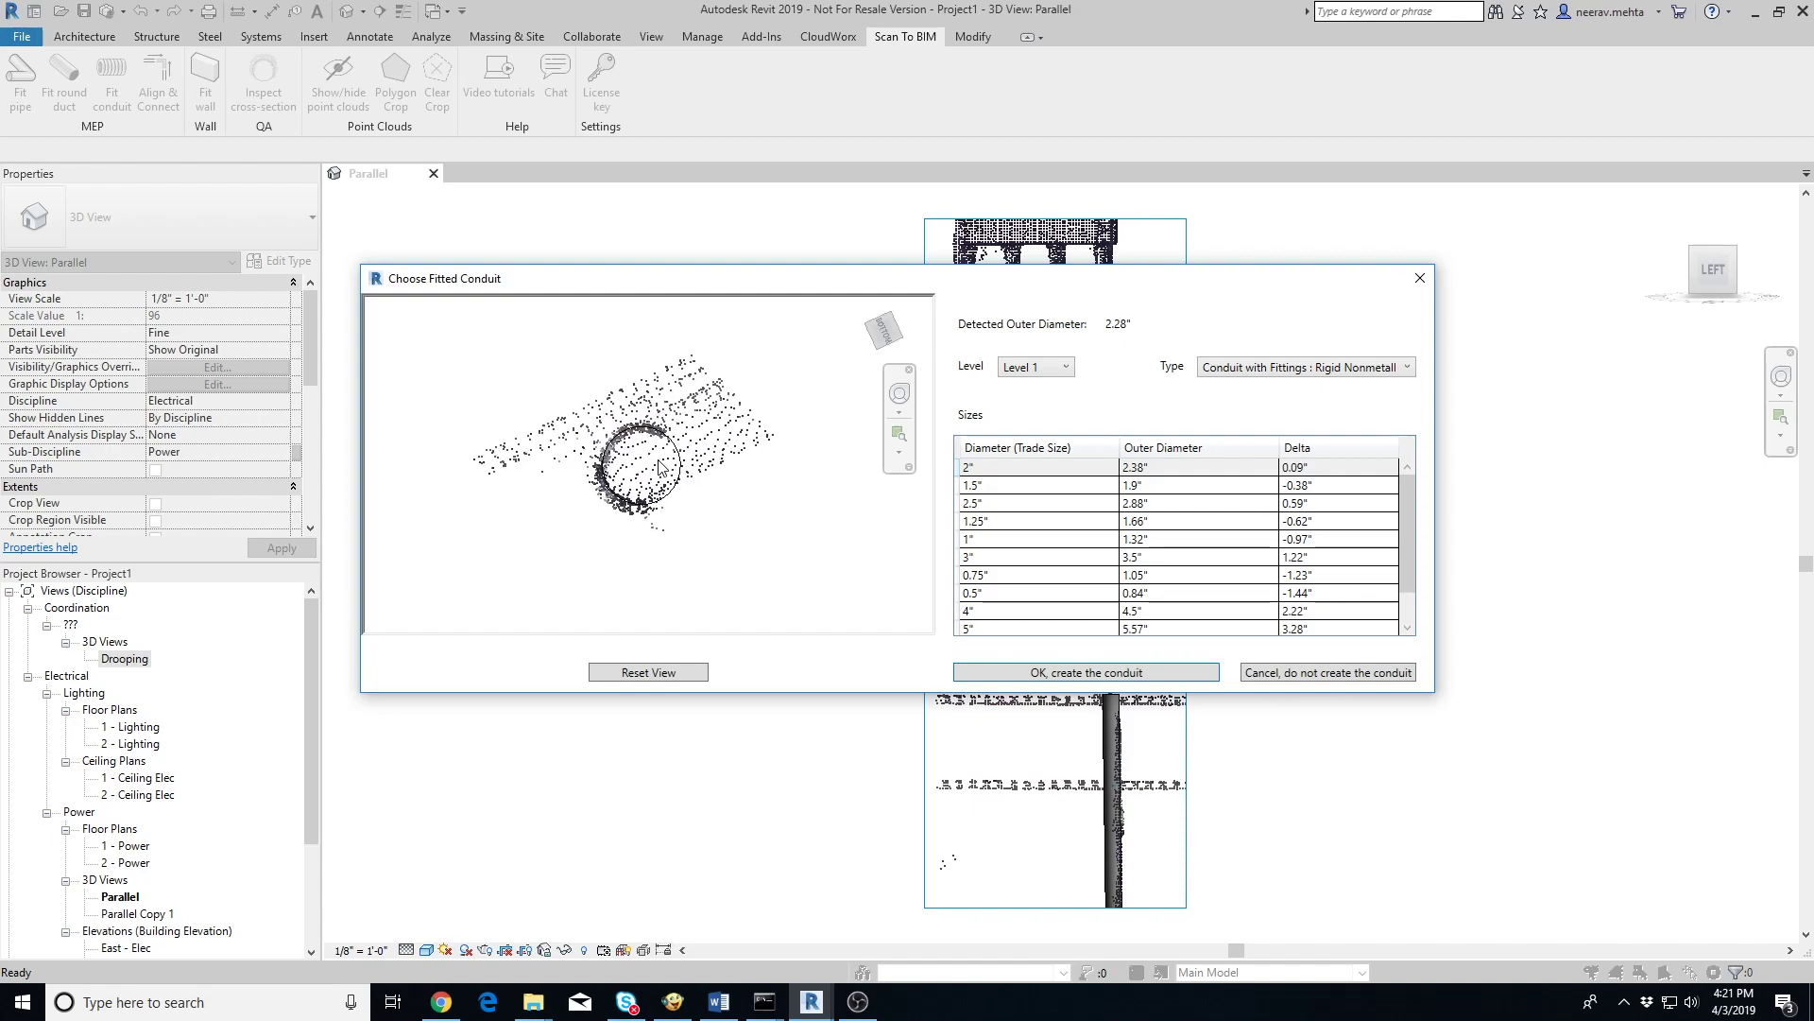
{"action": "middle_click_drag", "start_coordinate": [735, 416], "coordinate": [749, 579], "text": "shift"}
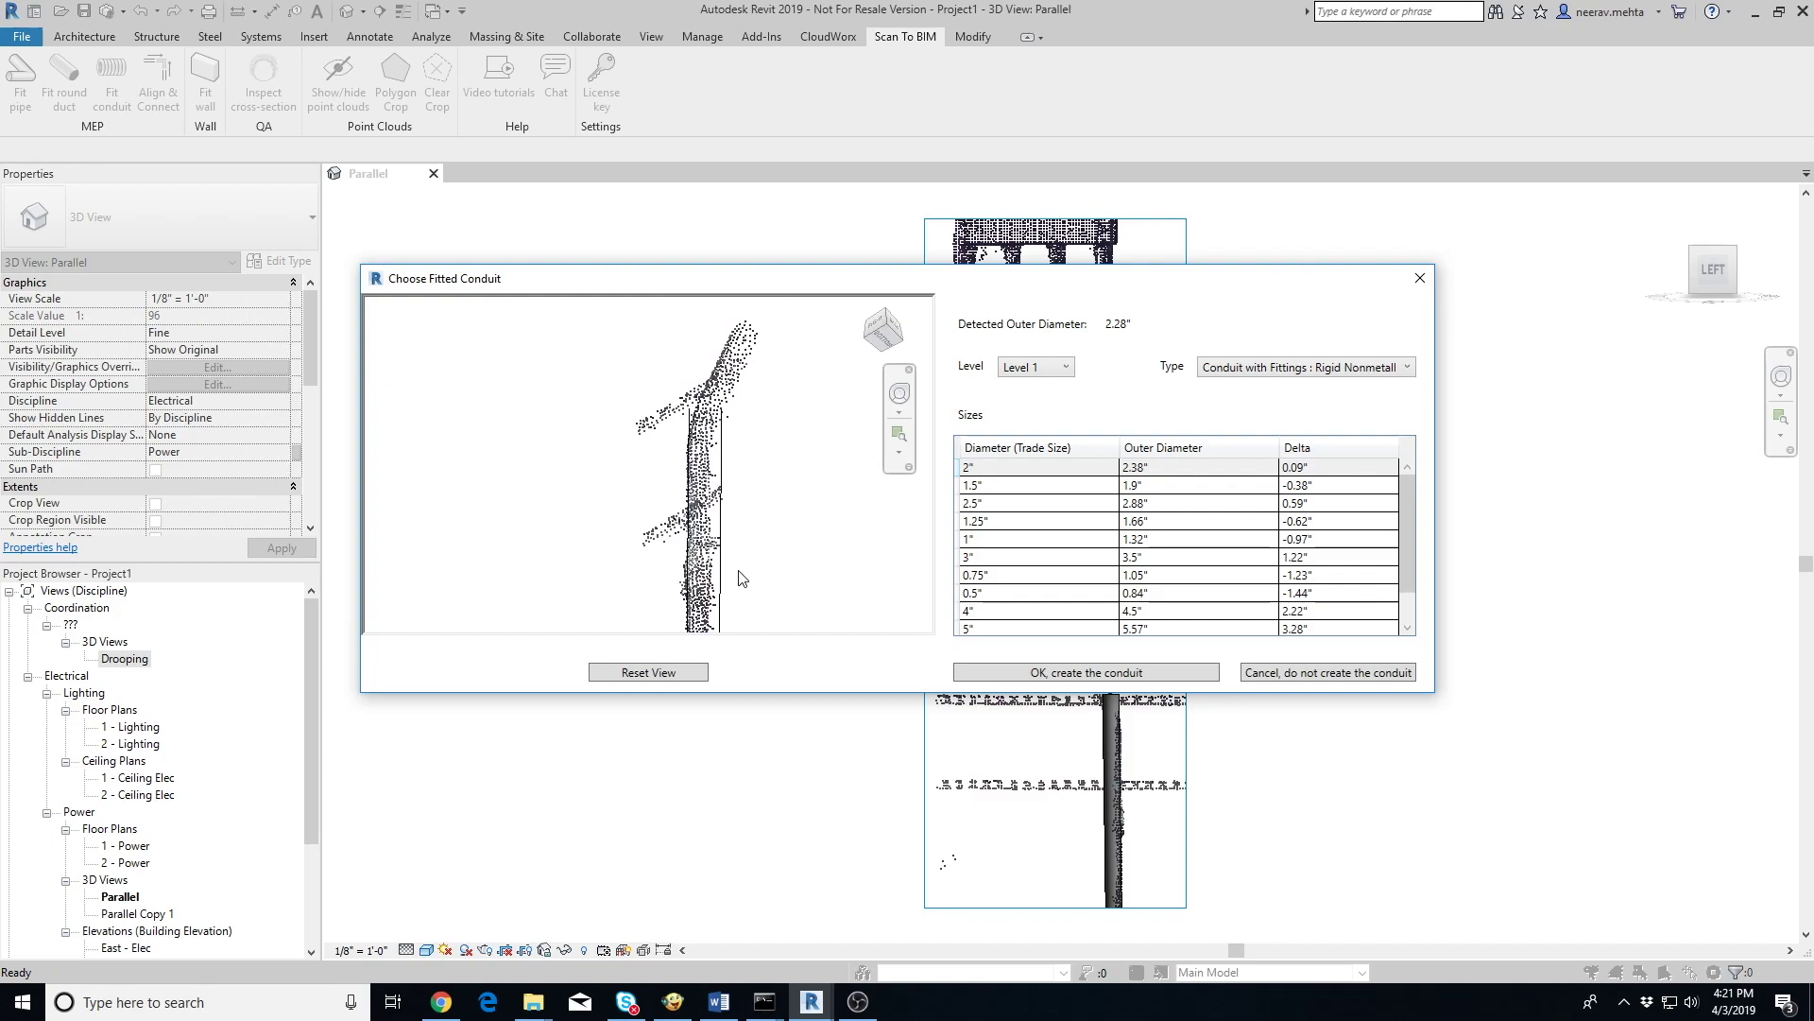
{"action": "left_click", "coordinate": [649, 671]}
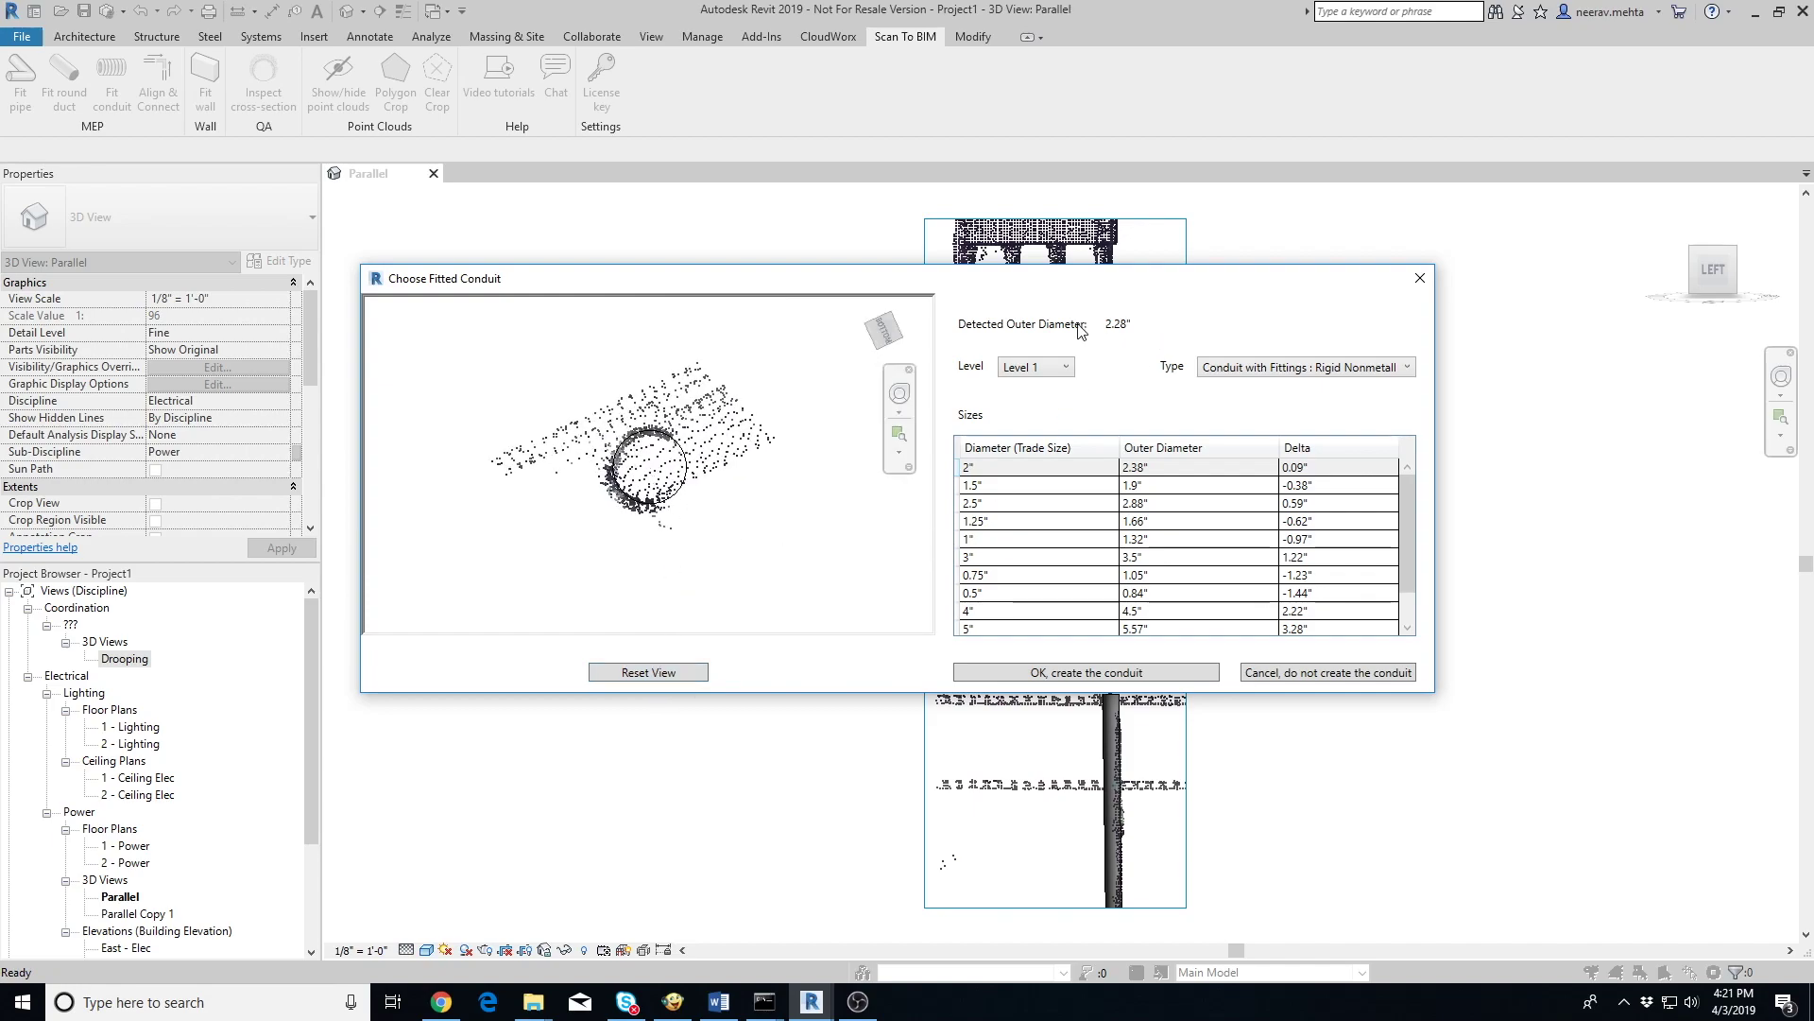
{"action": "left_click", "coordinate": [1063, 367]}
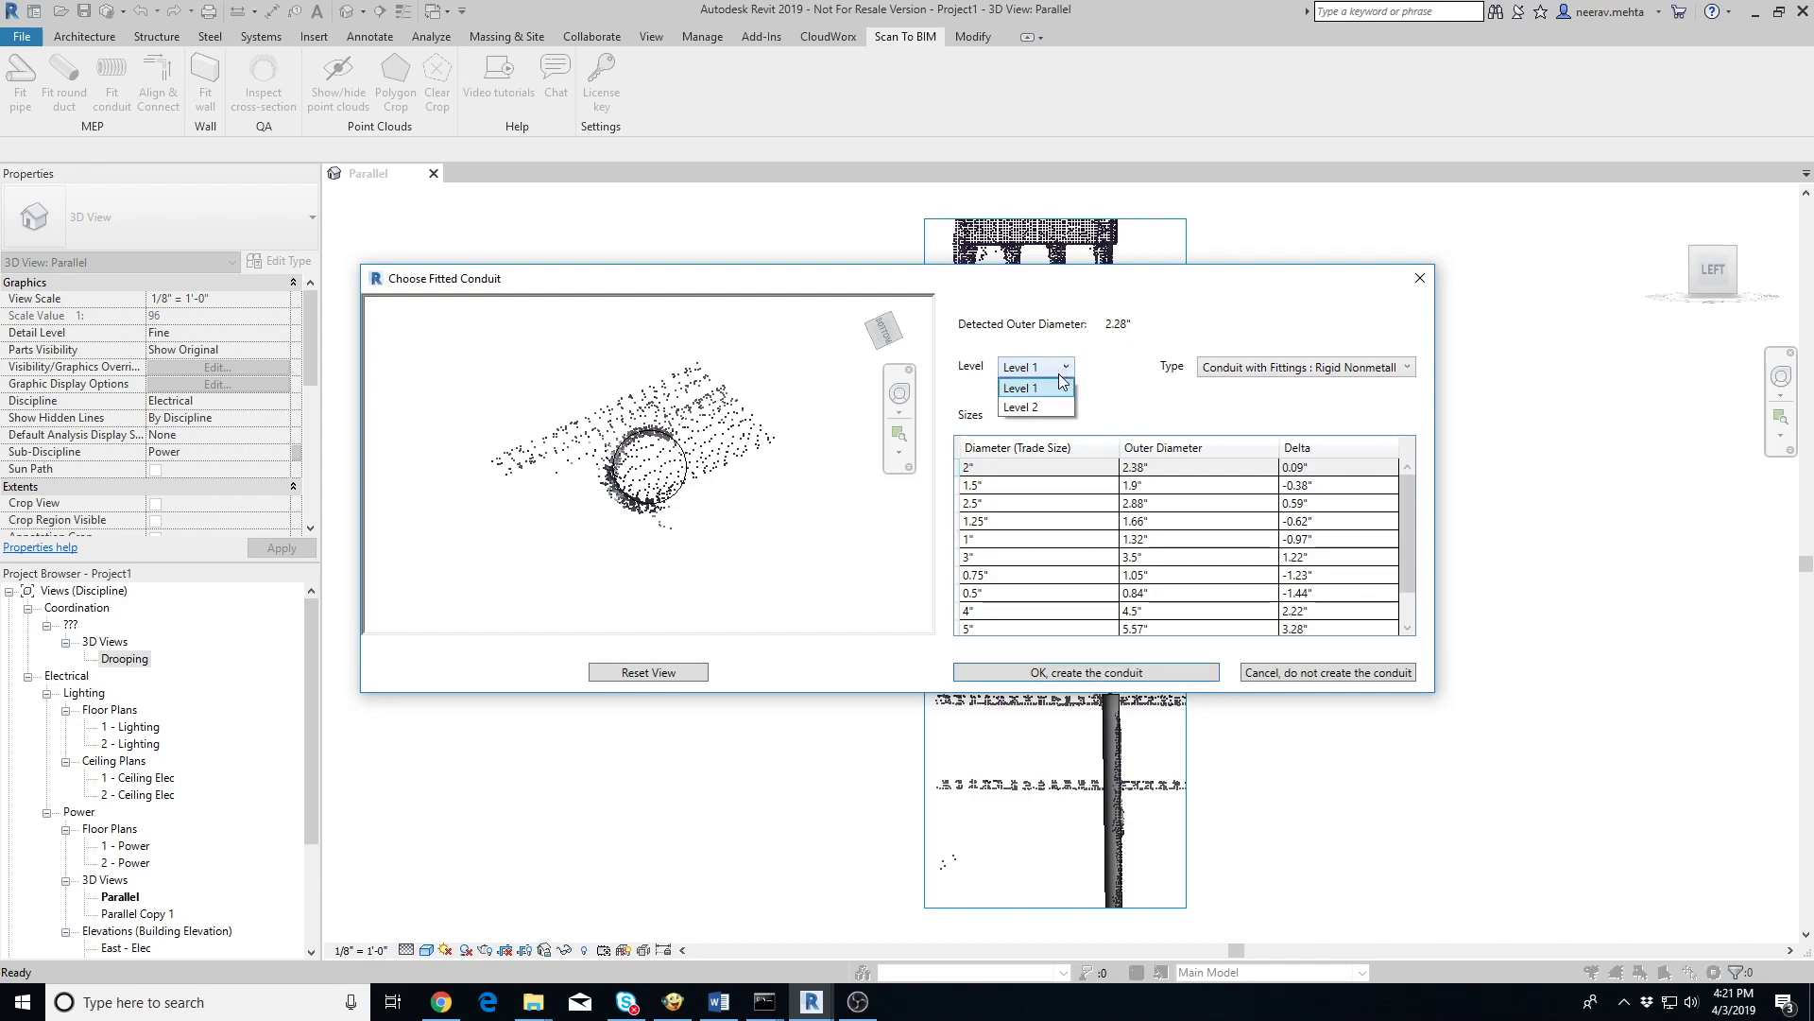
{"action": "left_click", "coordinate": [1040, 400]}
{"action": "left_click", "coordinate": [1269, 371]}
{"action": "left_click", "coordinate": [1271, 404]}
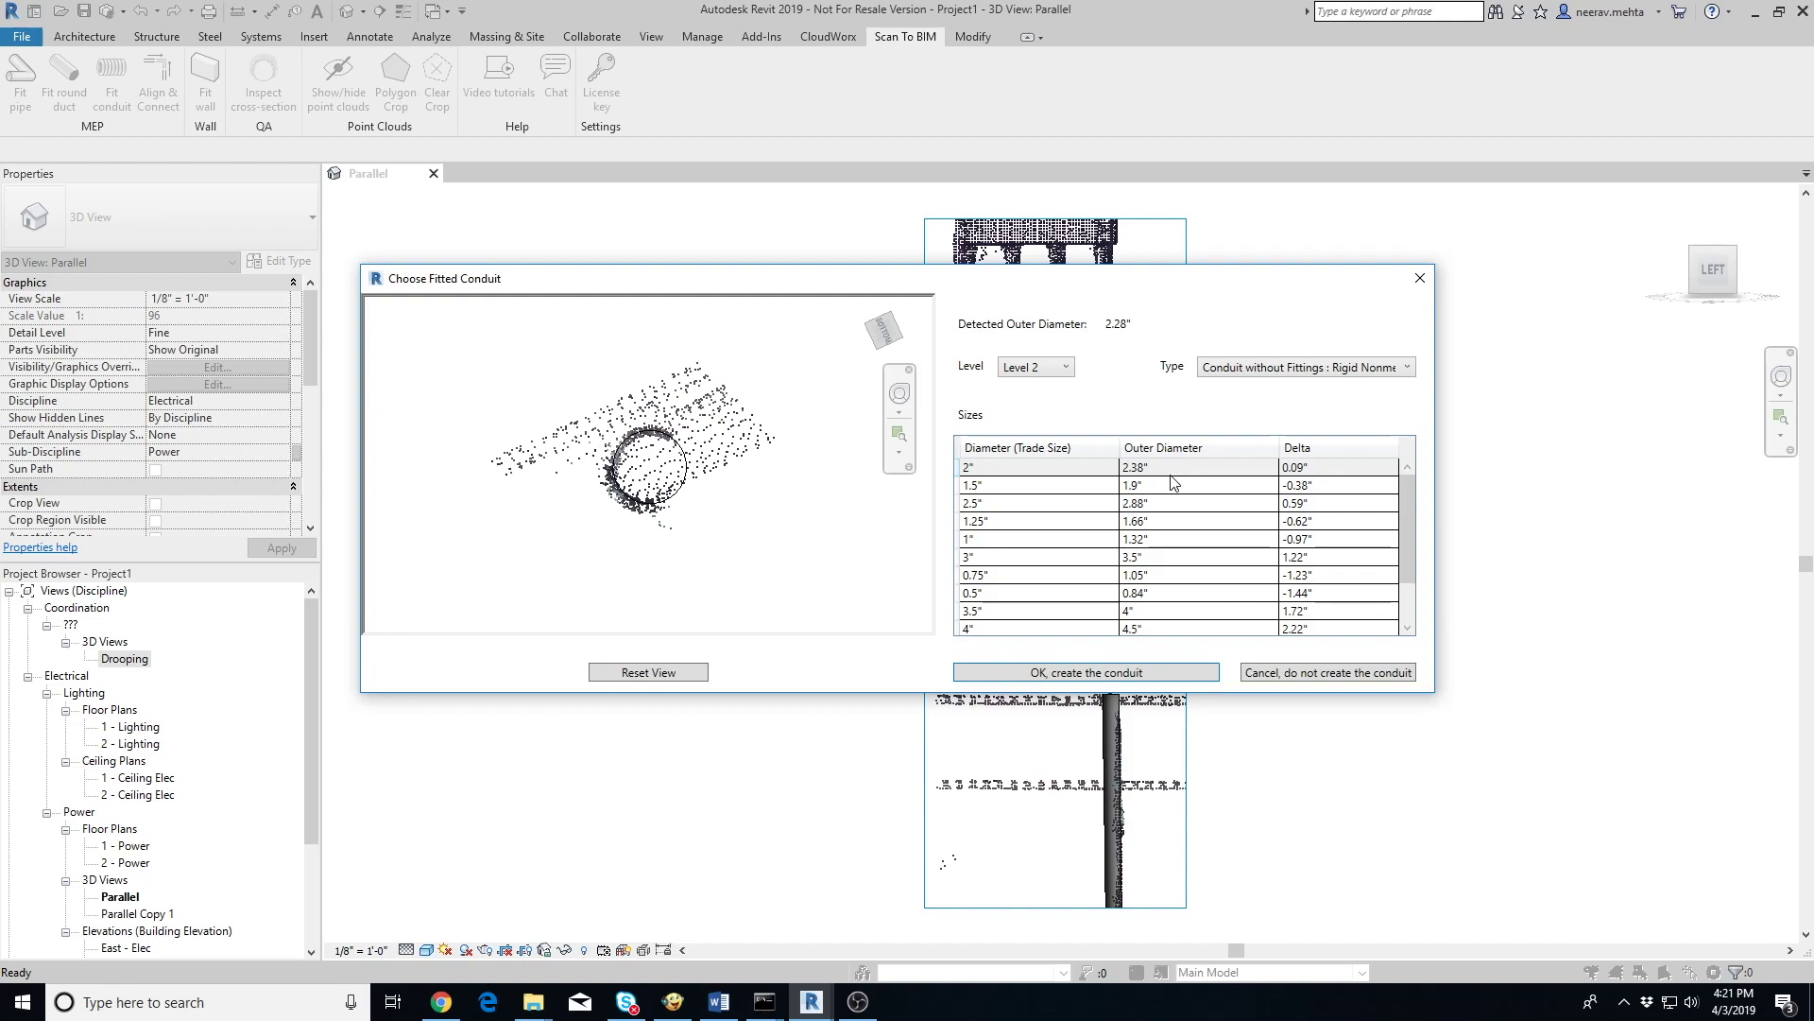
{"action": "left_click", "coordinate": [1172, 471]}
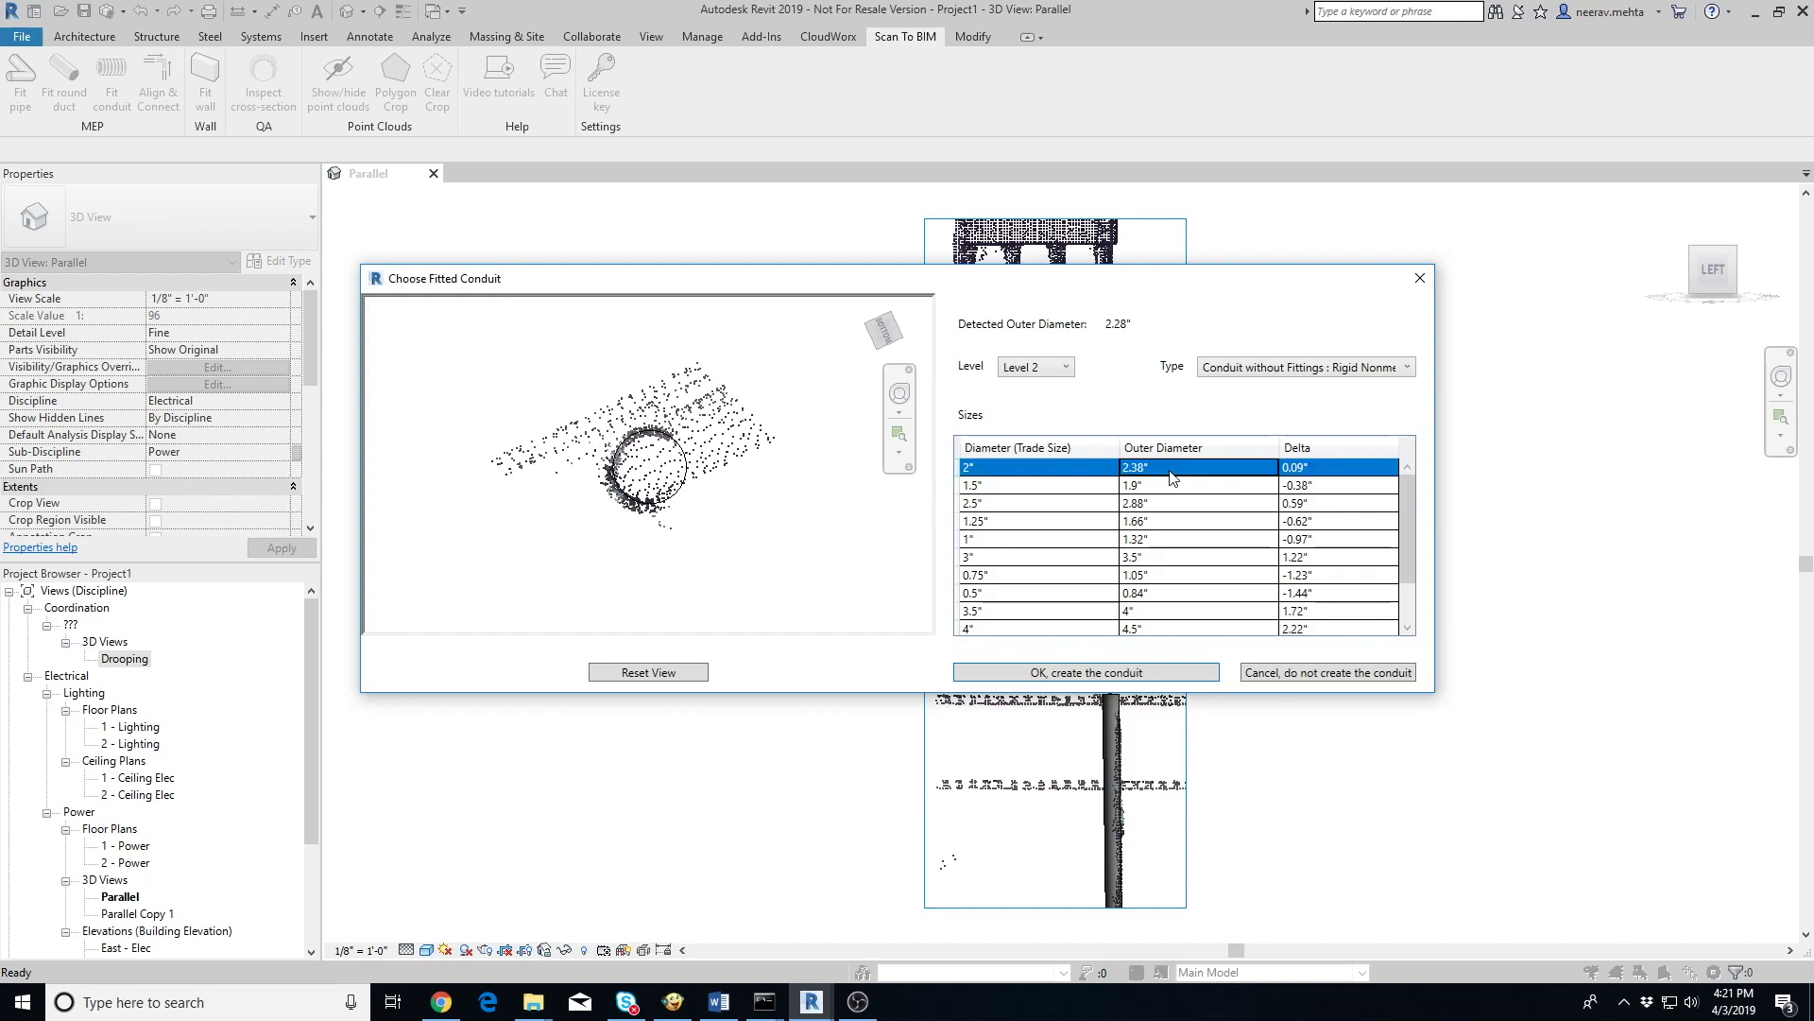
{"action": "left_click", "coordinate": [1086, 672]}
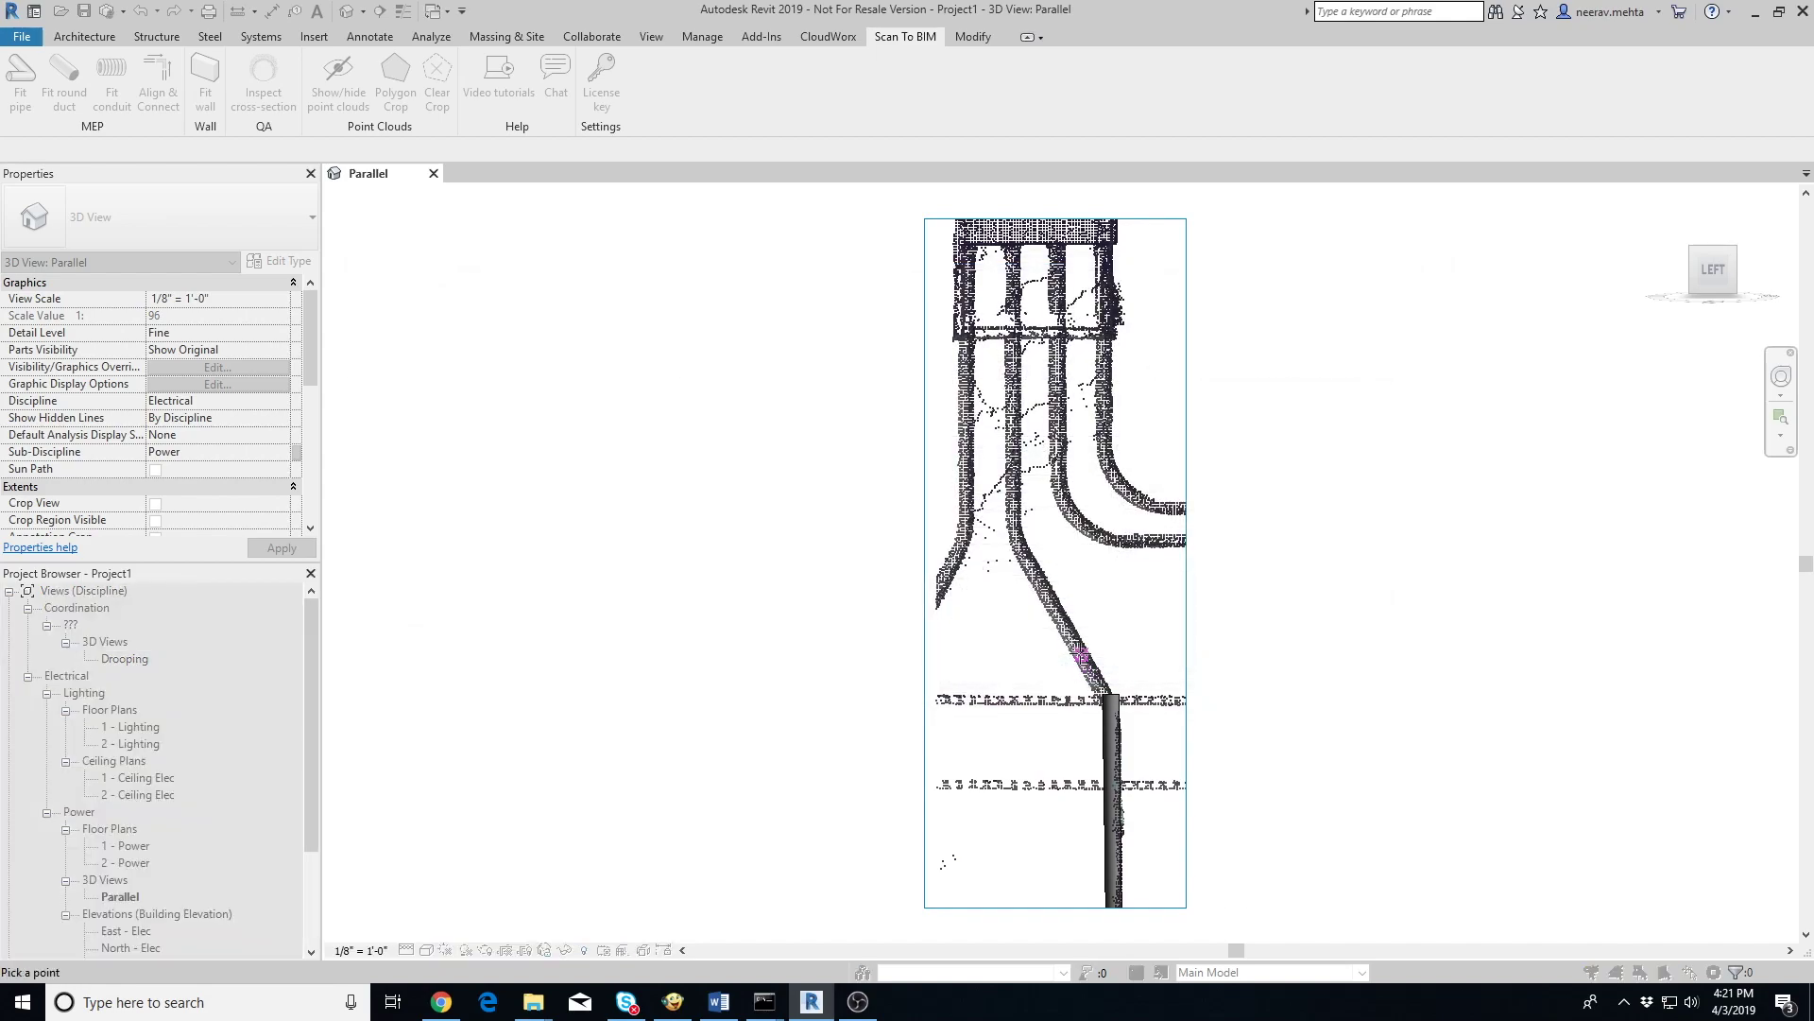
{"action": "left_click", "coordinate": [1000, 333]}
{"action": "middle_click_drag", "start_coordinate": [697, 413], "coordinate": [784, 444], "text": "shift"}
{"action": "mouse_move", "coordinate": [898, 283]}
{"action": "left_mouse_down"}
{"action": "mouse_move", "coordinate": [875, 677]}
{"action": "mouse_move", "coordinate": [869, 425]}
{"action": "mouse_move", "coordinate": [907, 285]}
{"action": "left_mouse_up"}
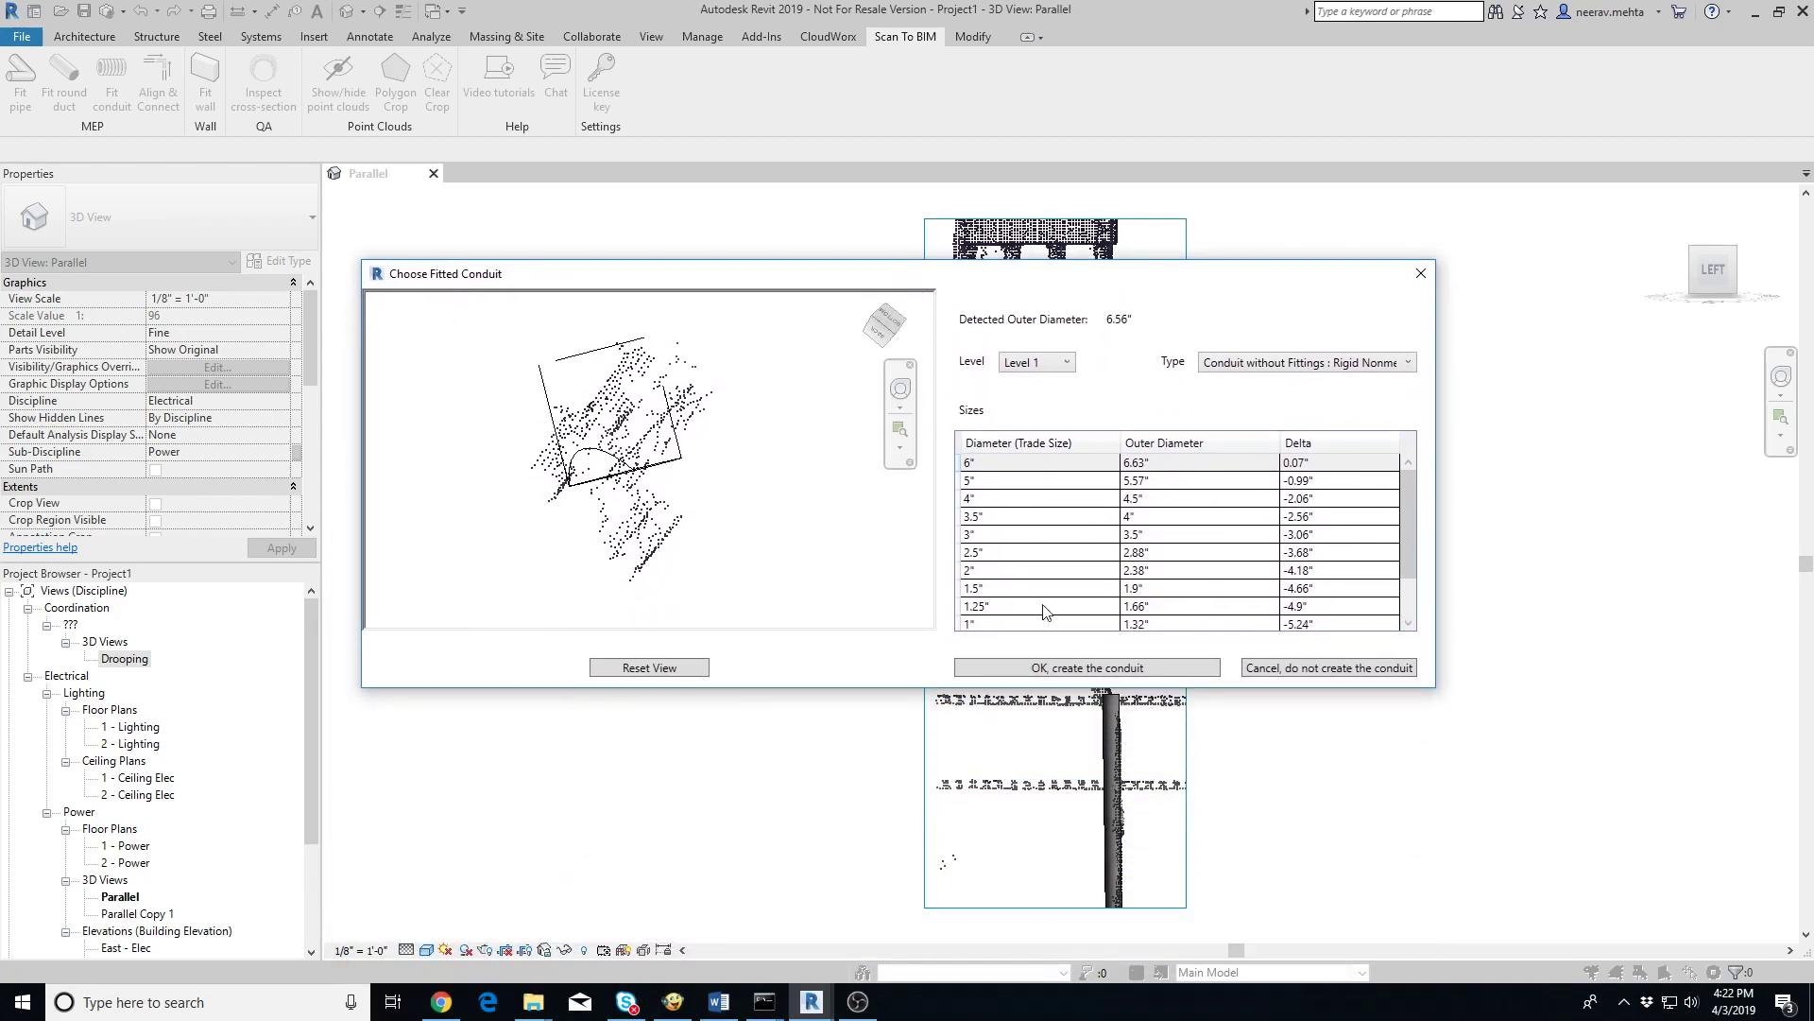
{"action": "left_click", "coordinate": [1267, 669]}
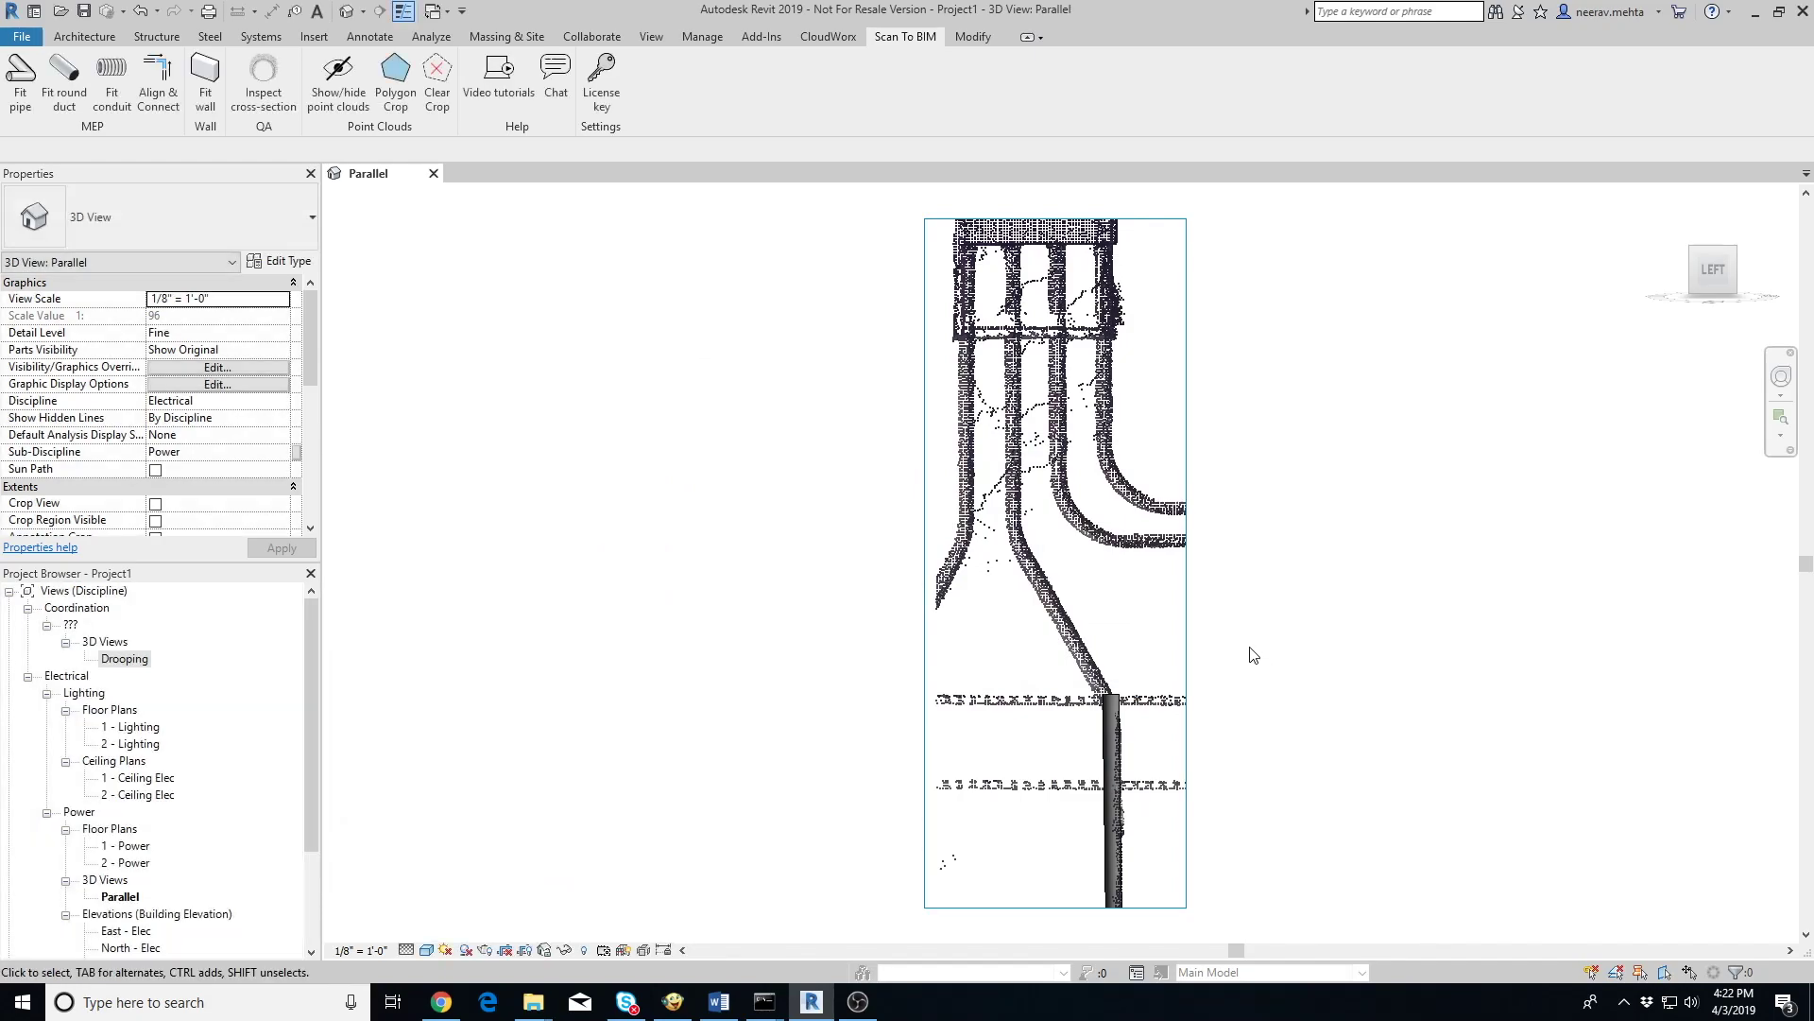
Crop the point cloud to a polygon isolating one upper conduit
{"action": "left_click", "coordinate": [399, 85]}
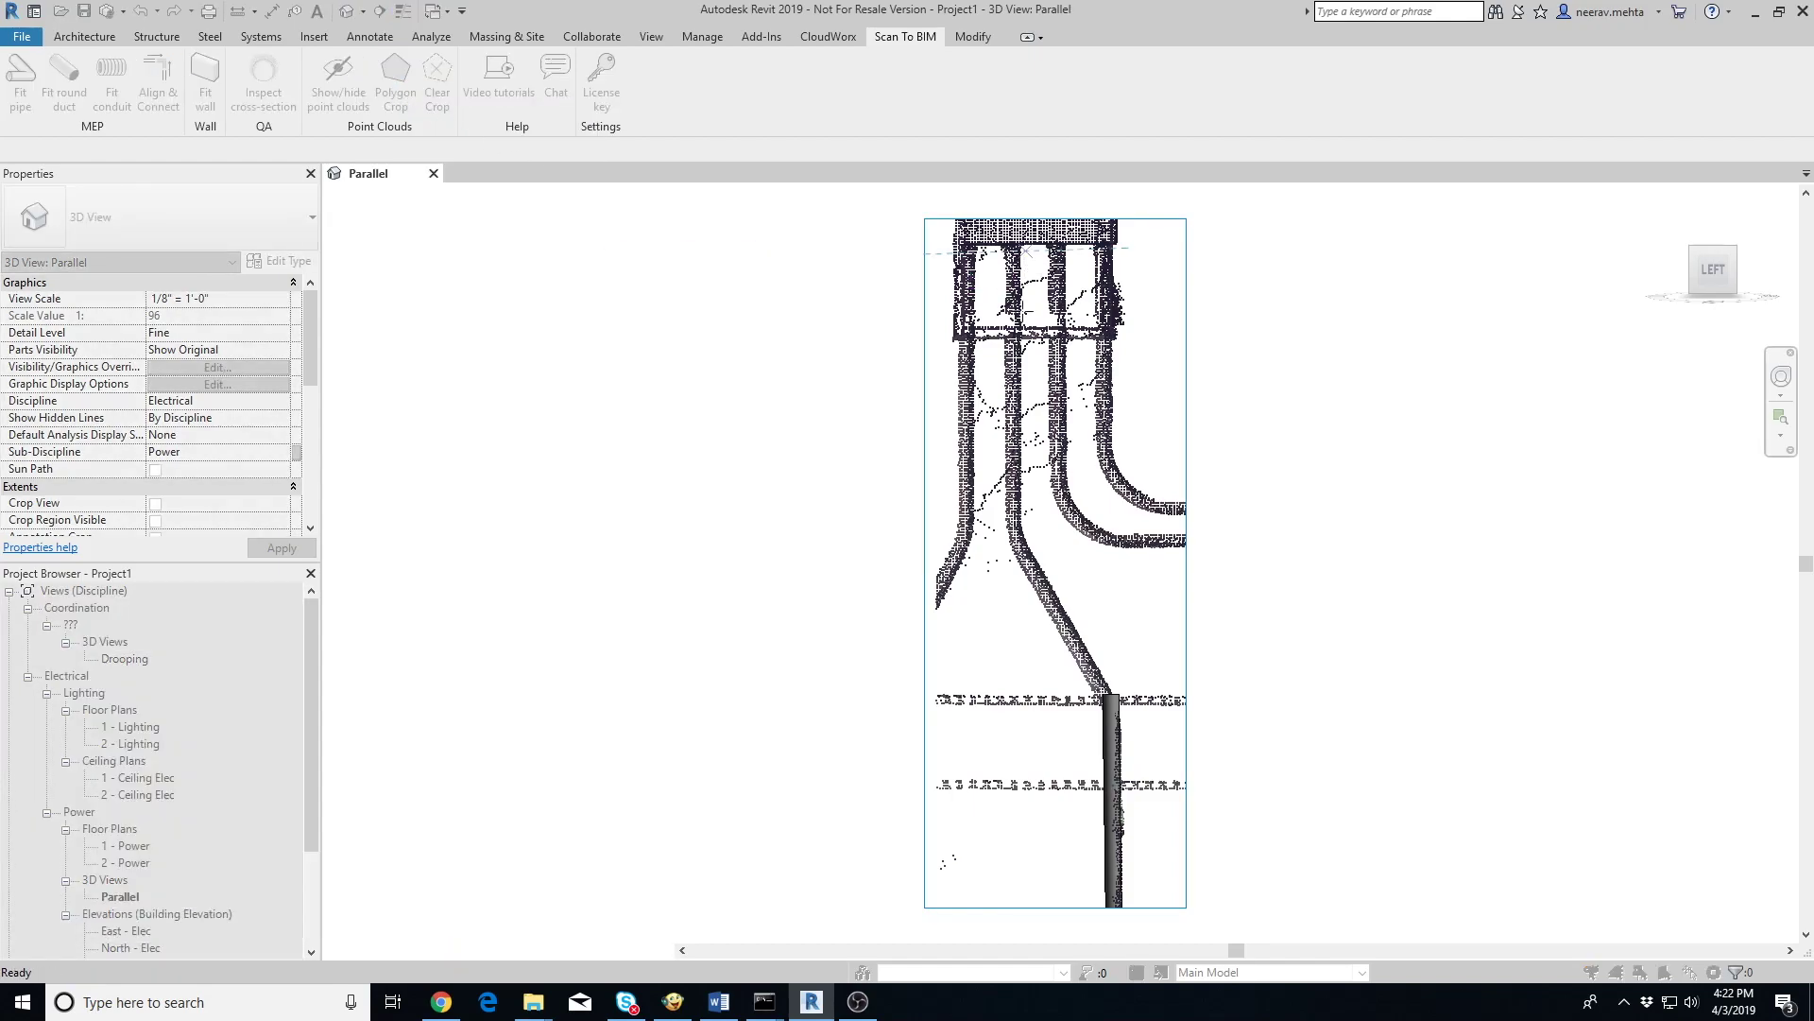
{"action": "left_click", "coordinate": [1030, 517]}
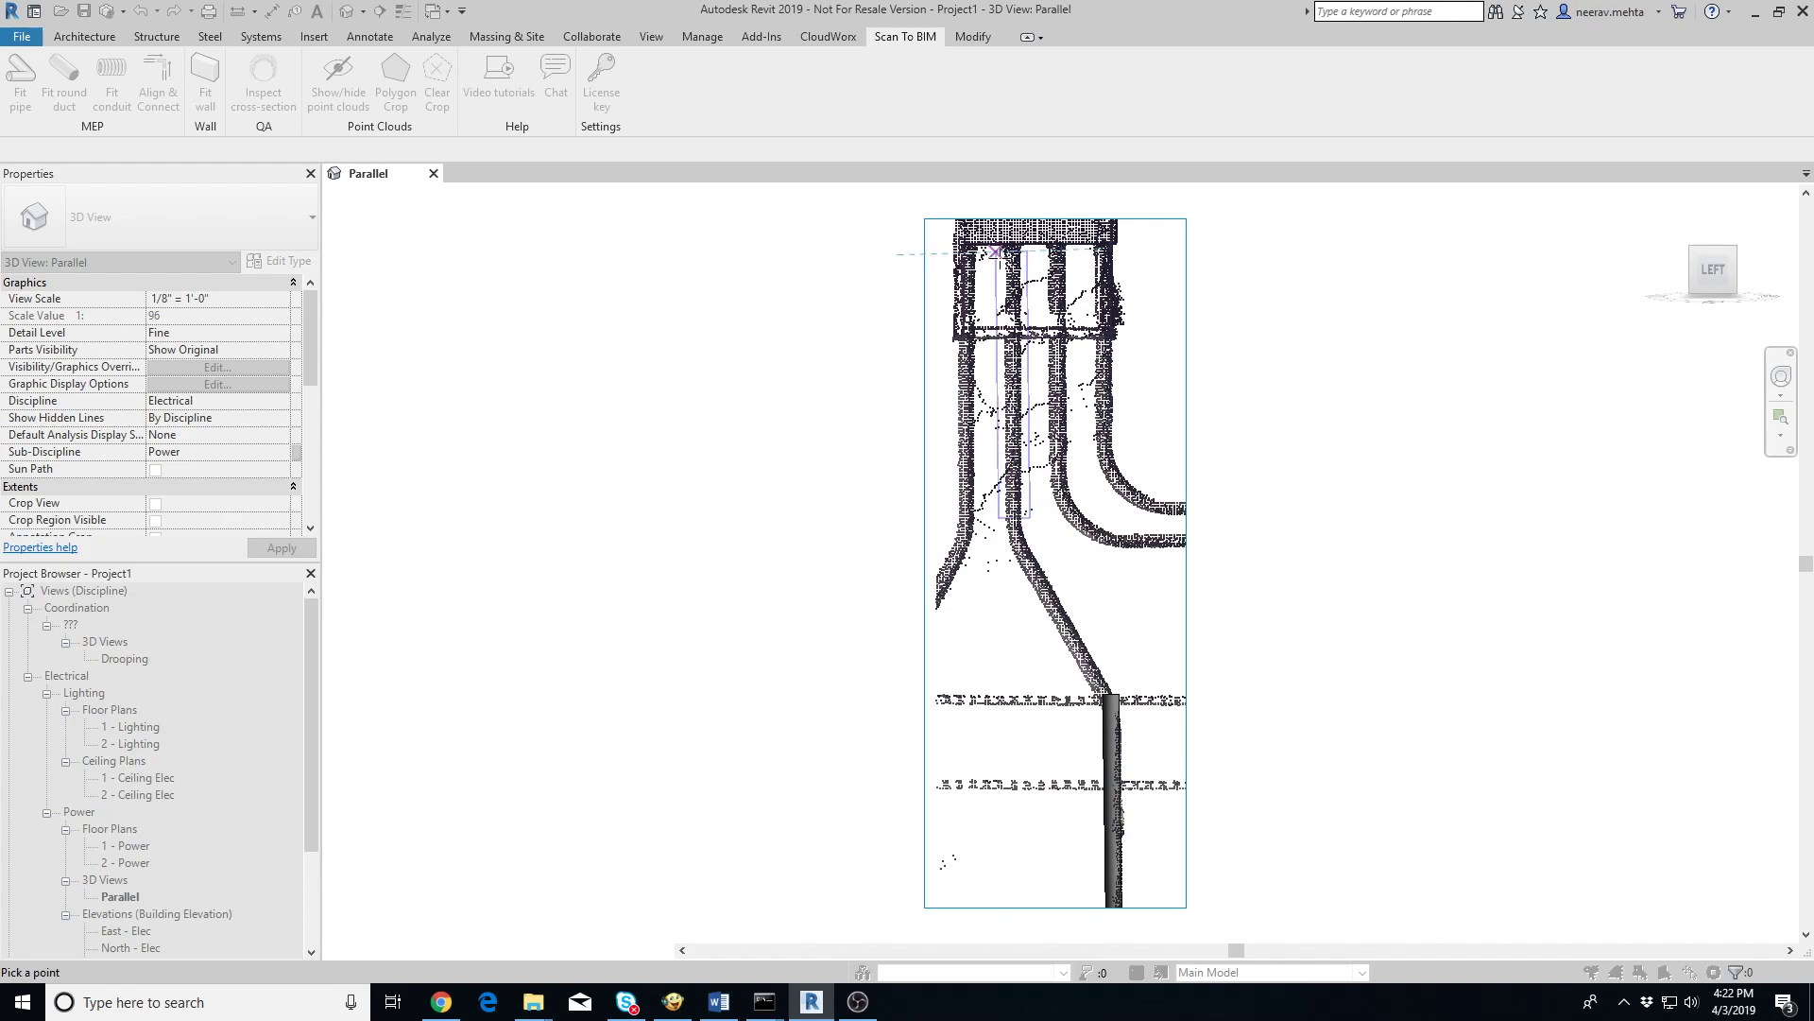
{"action": "left_click", "coordinate": [997, 253]}
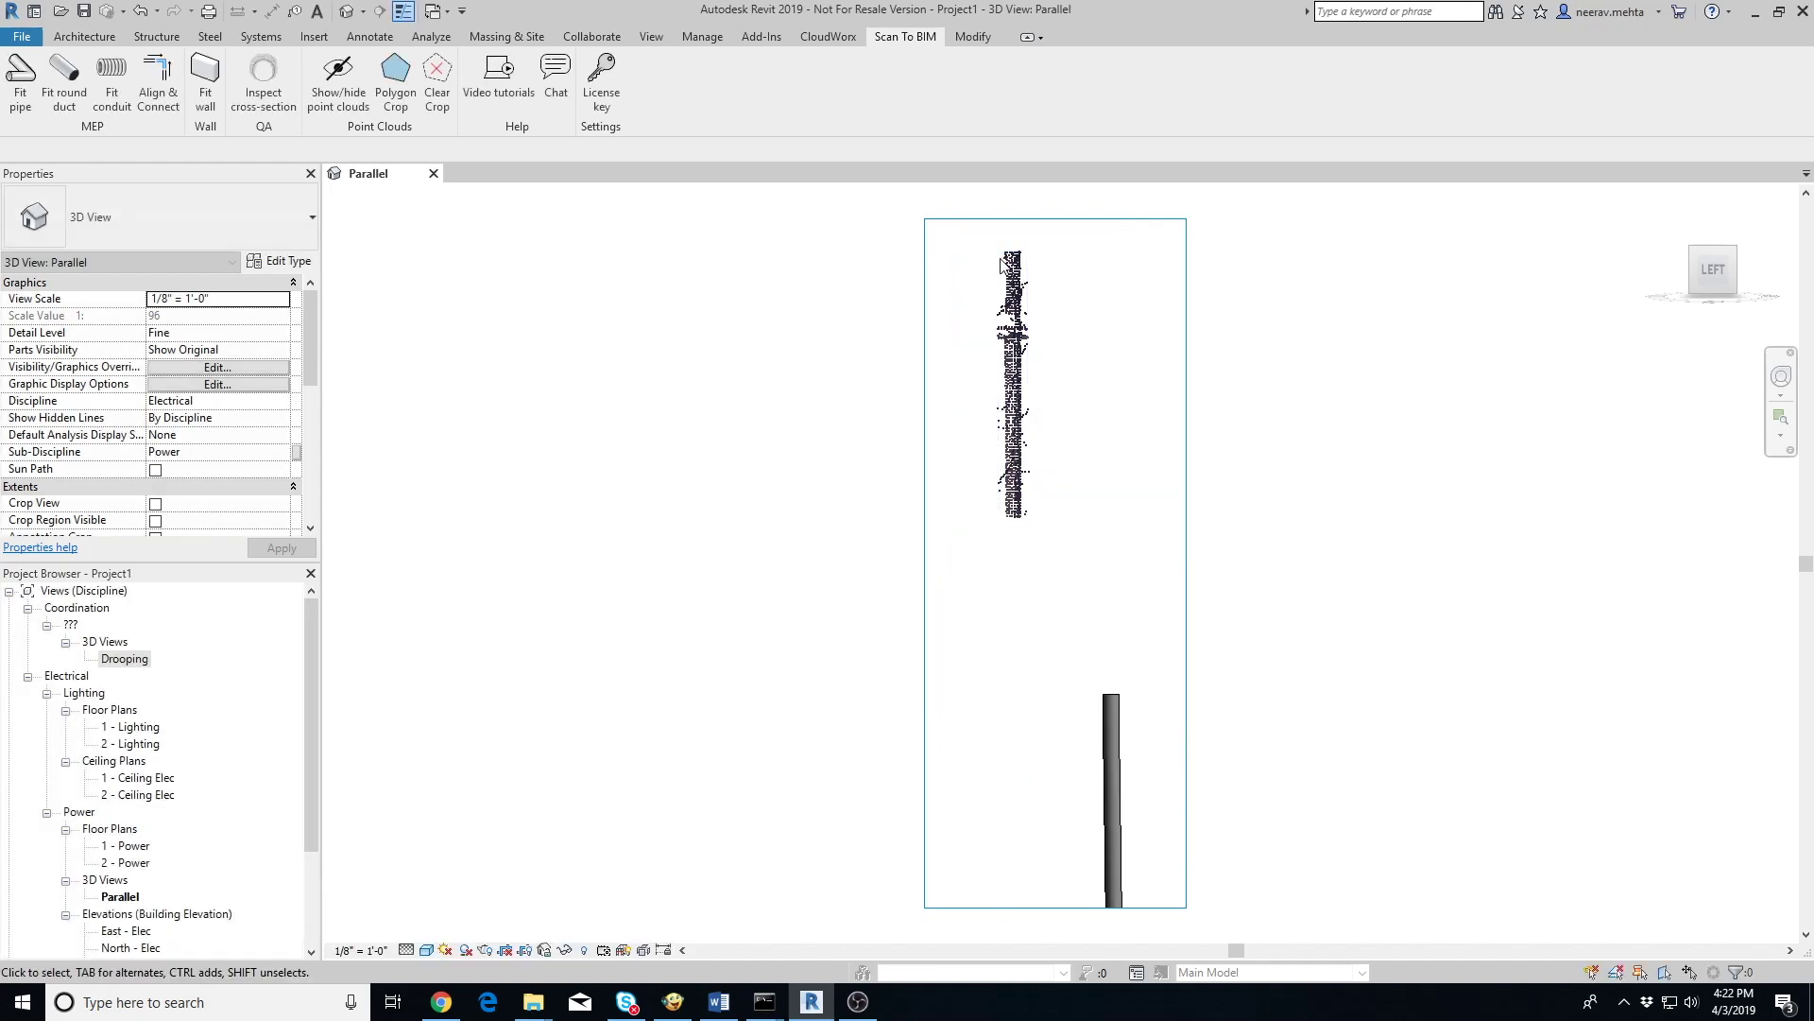
{"action": "middle_click_drag", "start_coordinate": [1308, 356], "coordinate": [1102, 429], "text": "shift"}
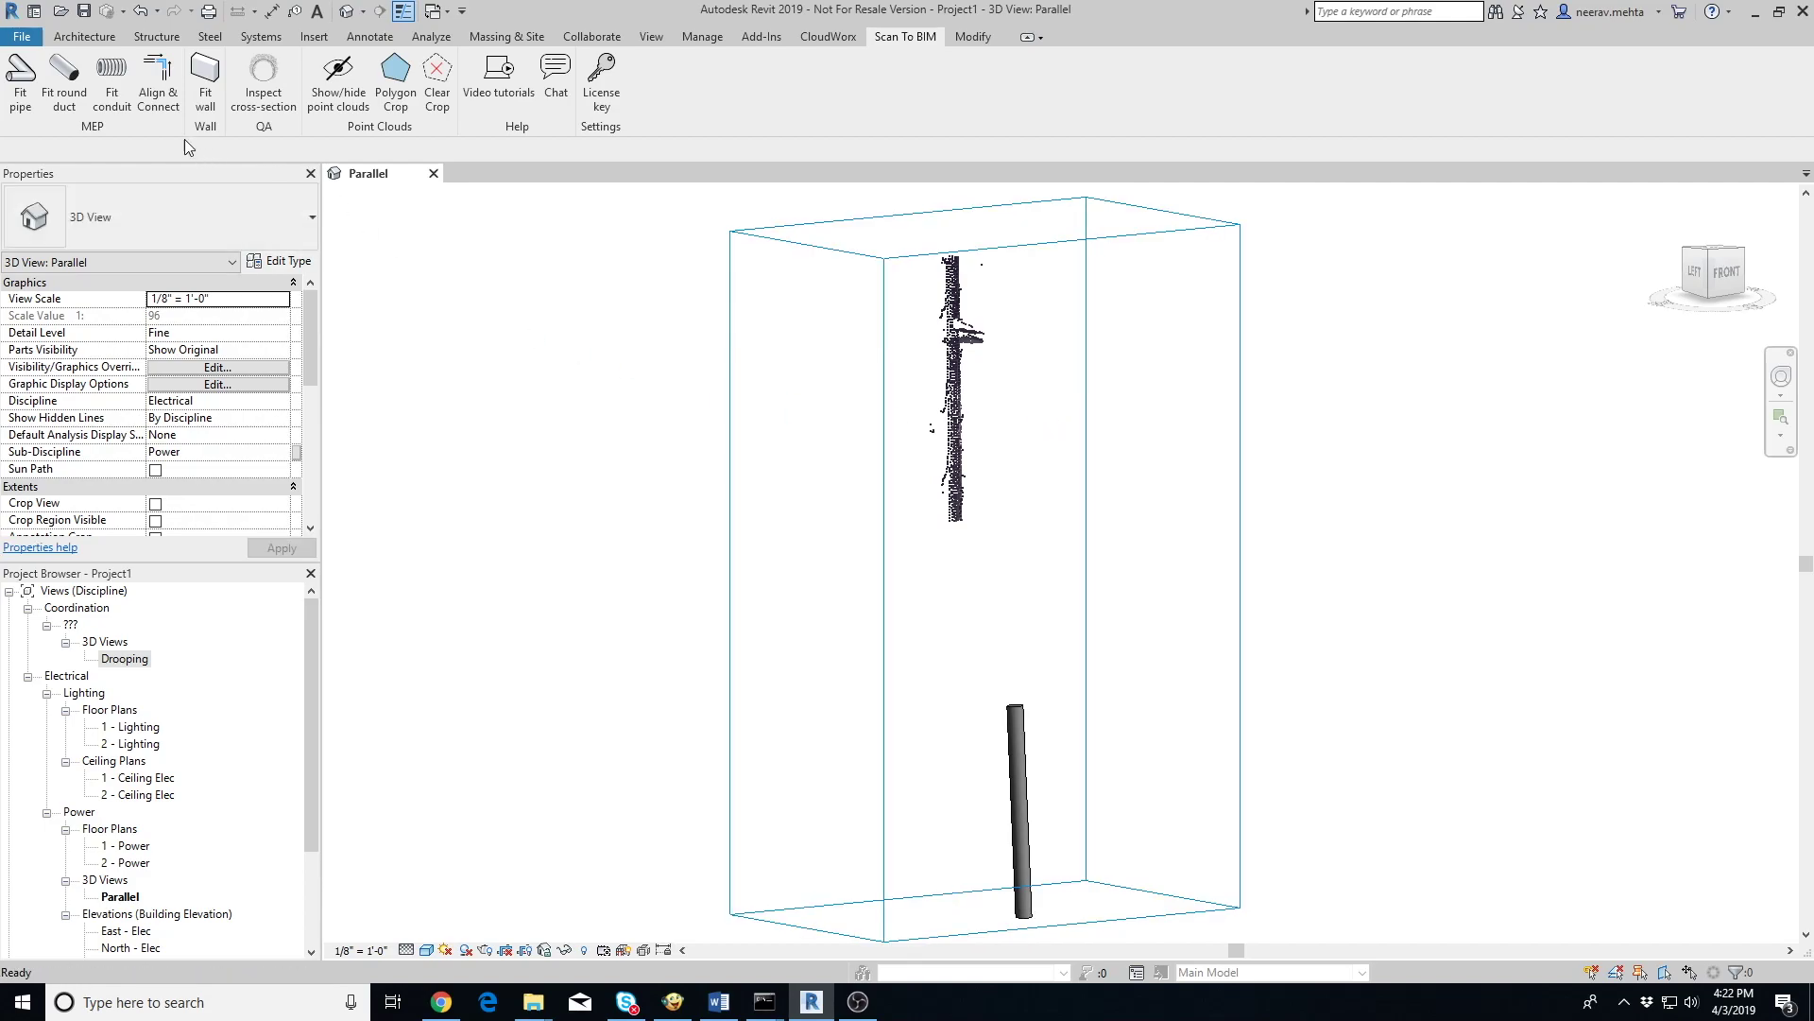
Fit a conduit to the isolated upper run, then clear the crop to show the full scan
{"action": "left_click", "coordinate": [104, 83]}
{"action": "left_click", "coordinate": [954, 380]}
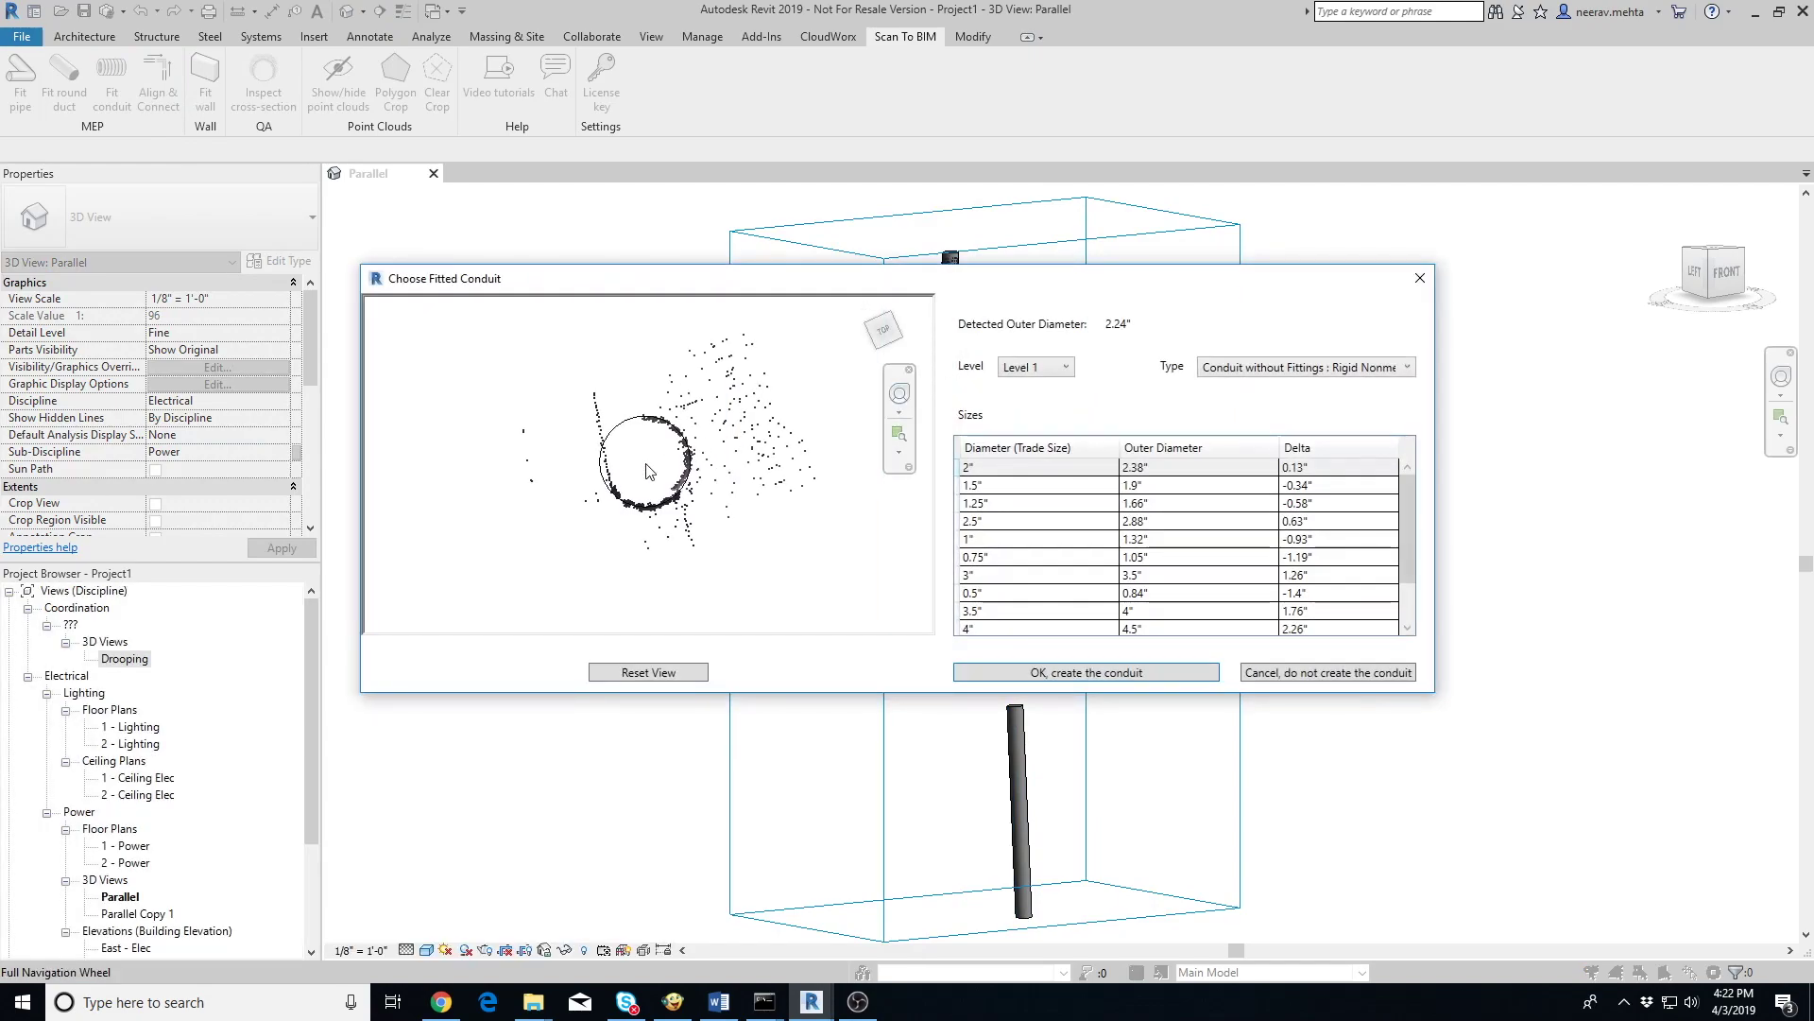
{"action": "left_click", "coordinate": [1101, 672]}
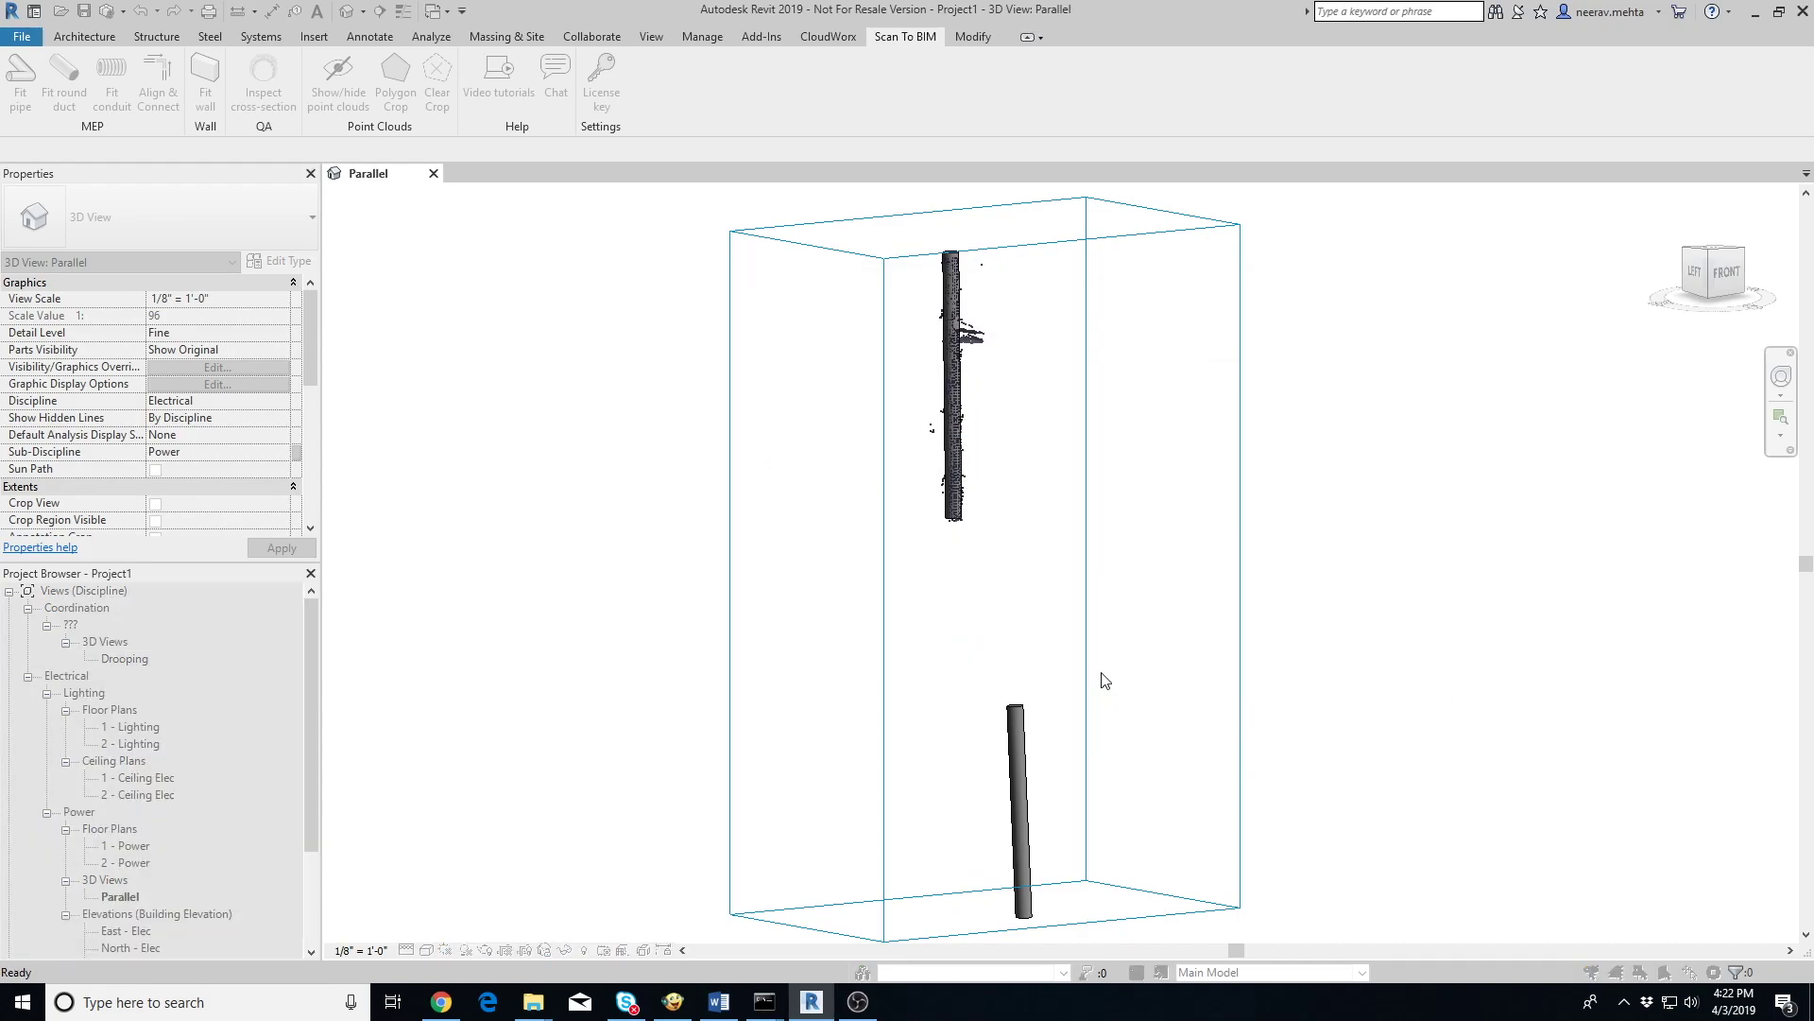
{"action": "key", "text": "Escape"}
{"action": "left_click", "coordinate": [438, 85]}
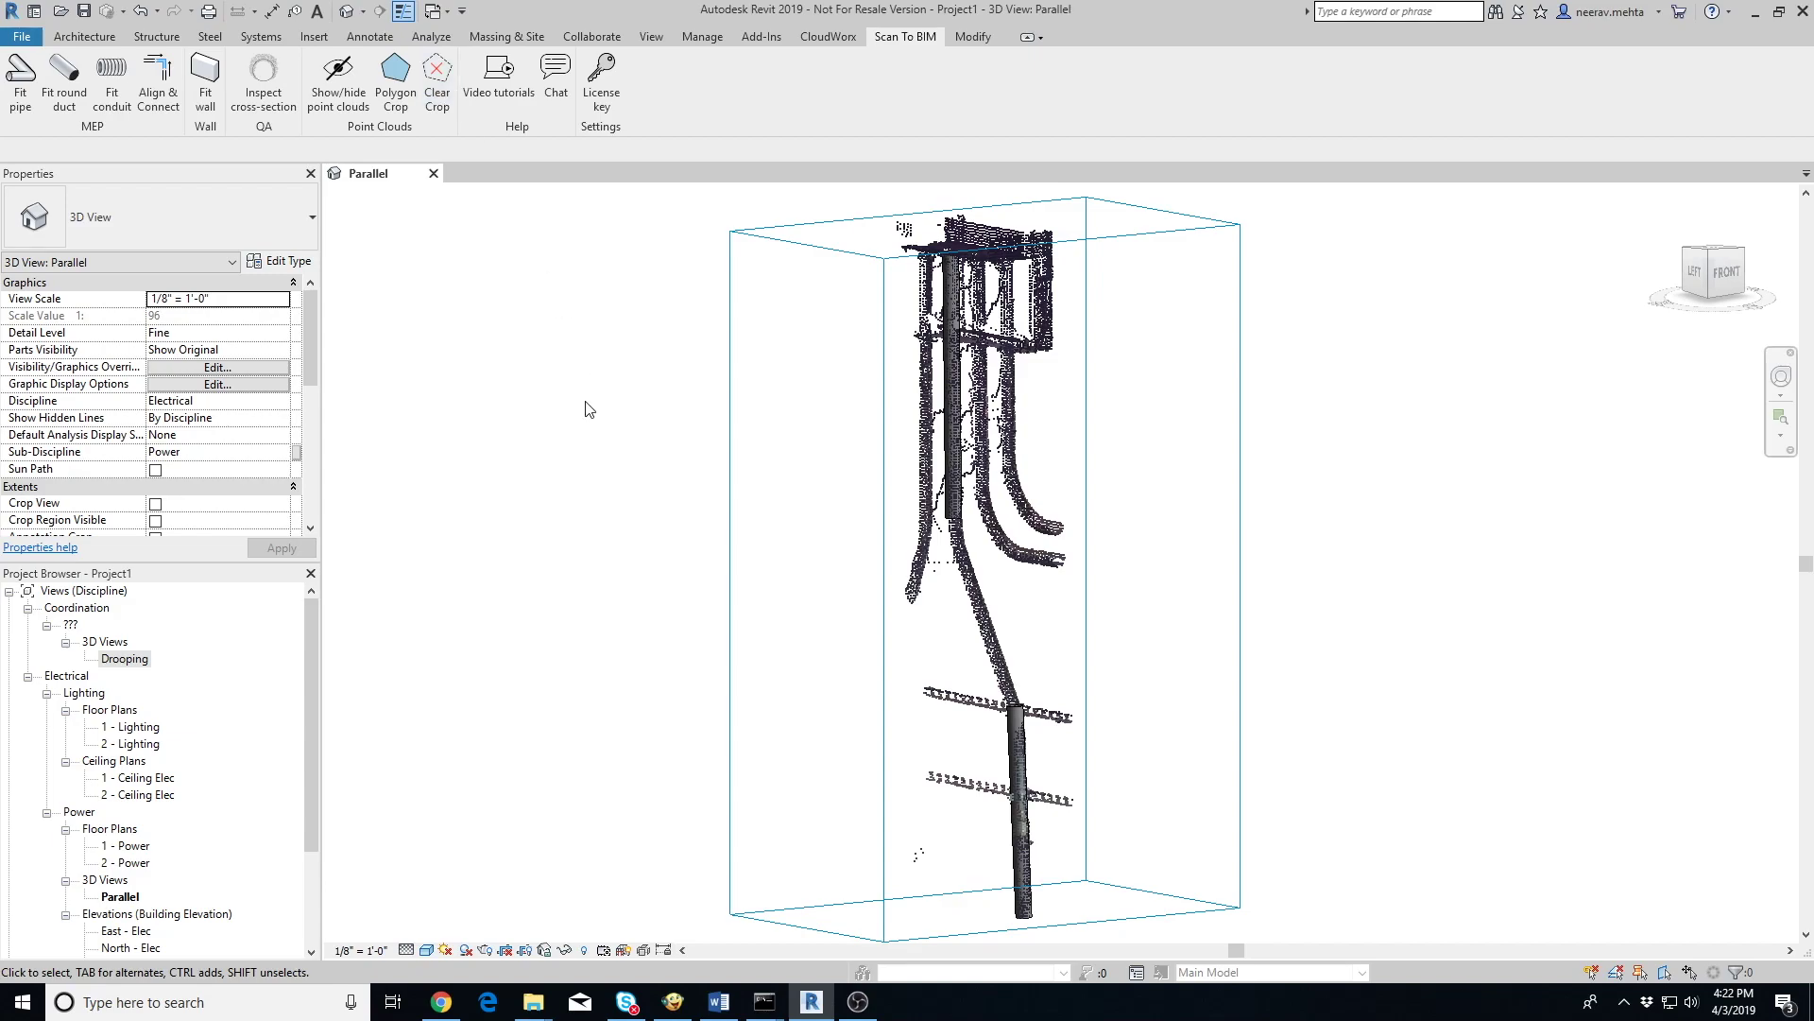
View the conduit run from the LEFT side with the point clouds hidden
{"action": "left_click", "coordinate": [1700, 277]}
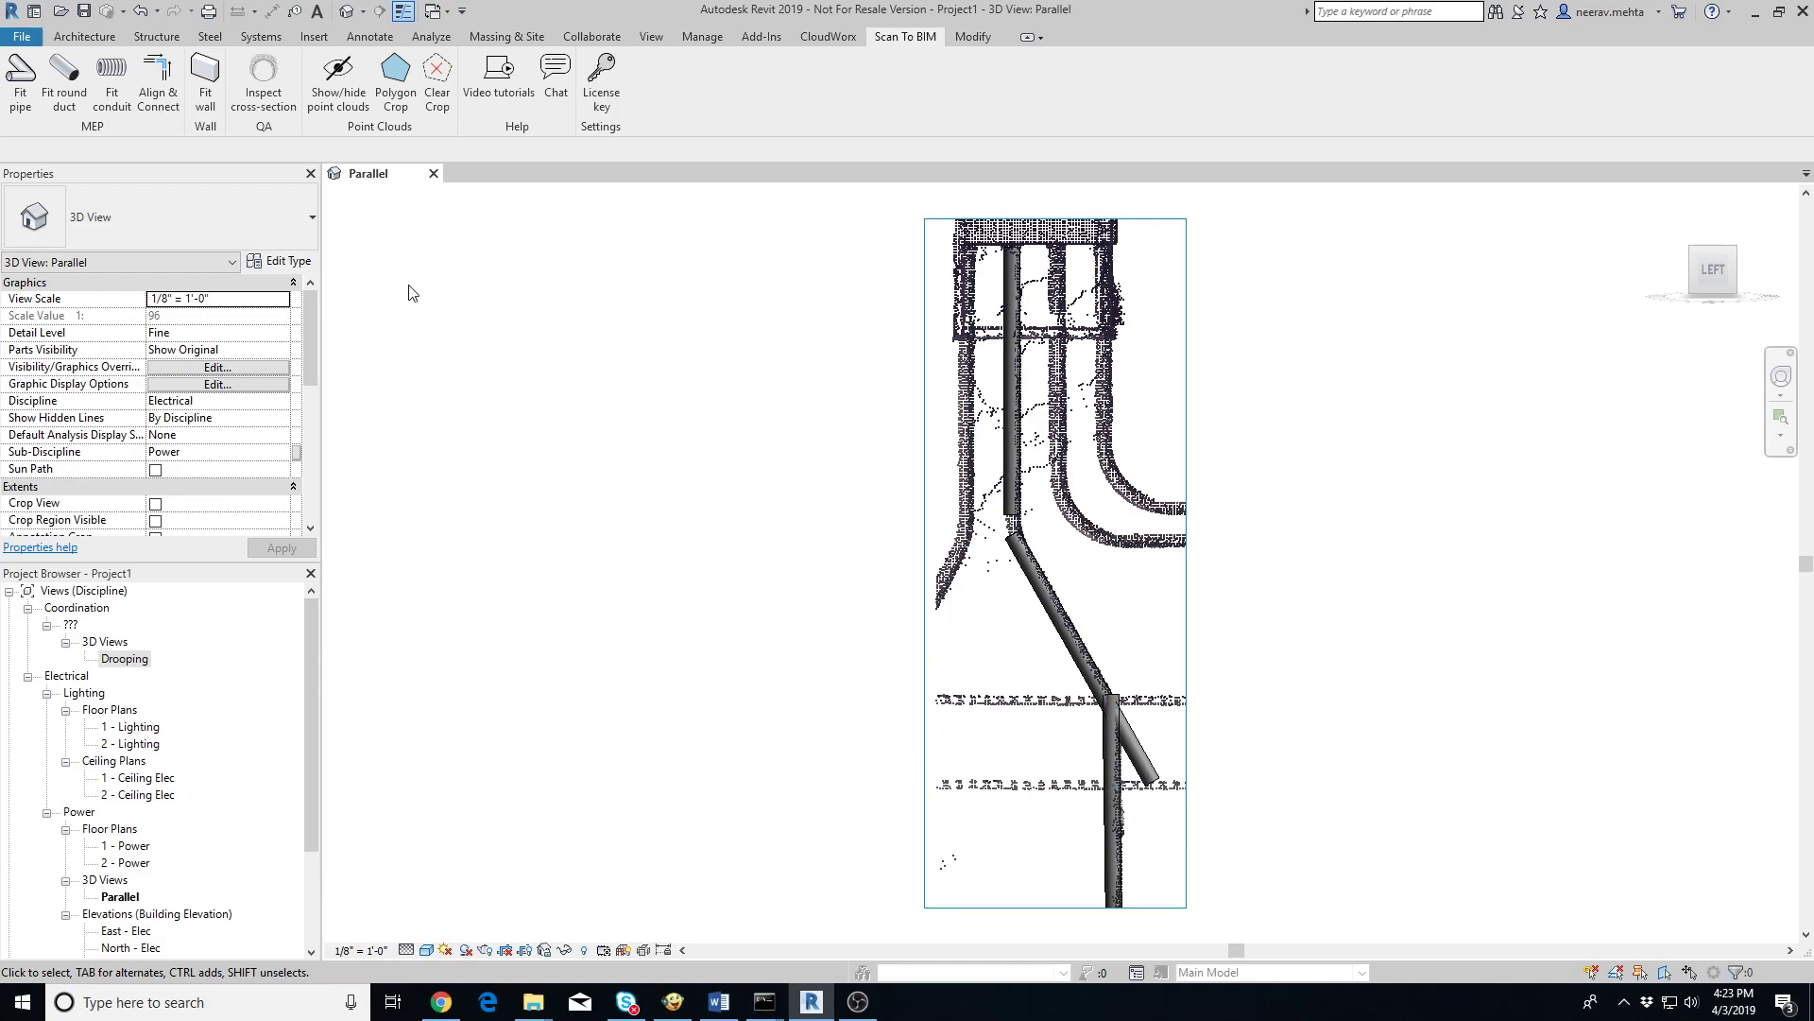
{"action": "left_click", "coordinate": [334, 104]}
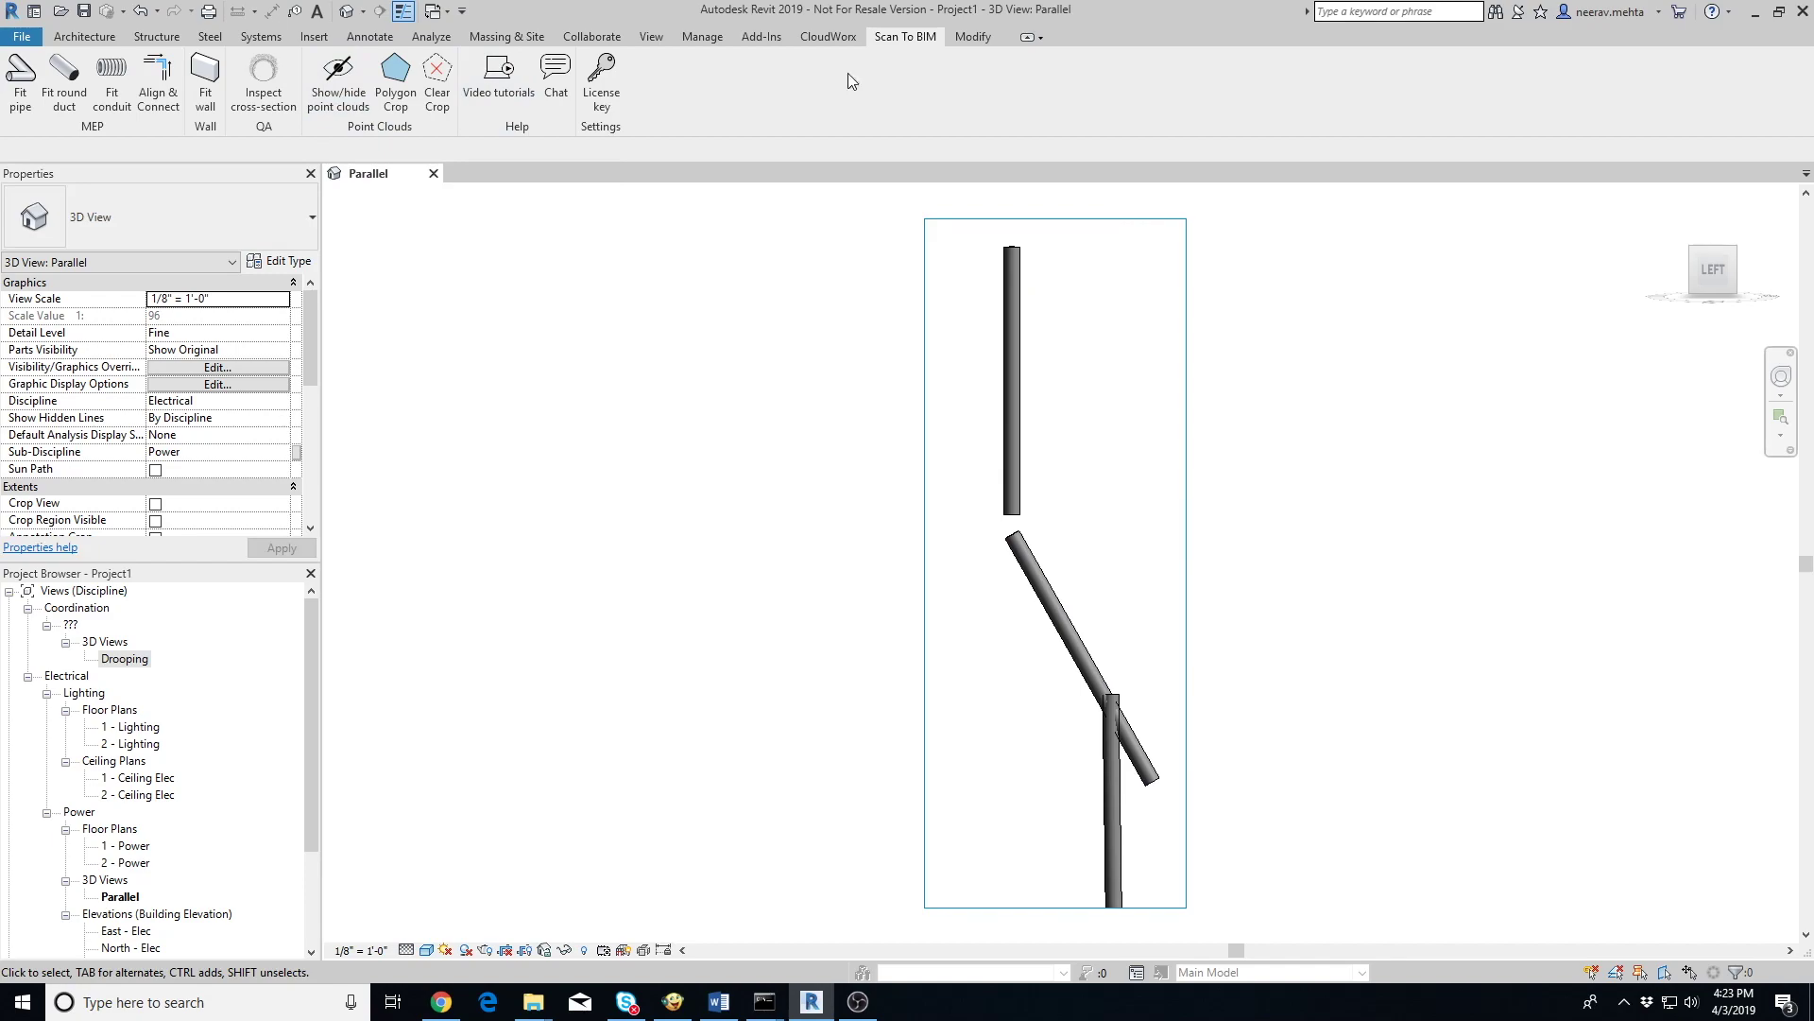
{"action": "left_click", "coordinate": [971, 36]}
{"action": "left_click", "coordinate": [454, 100]}
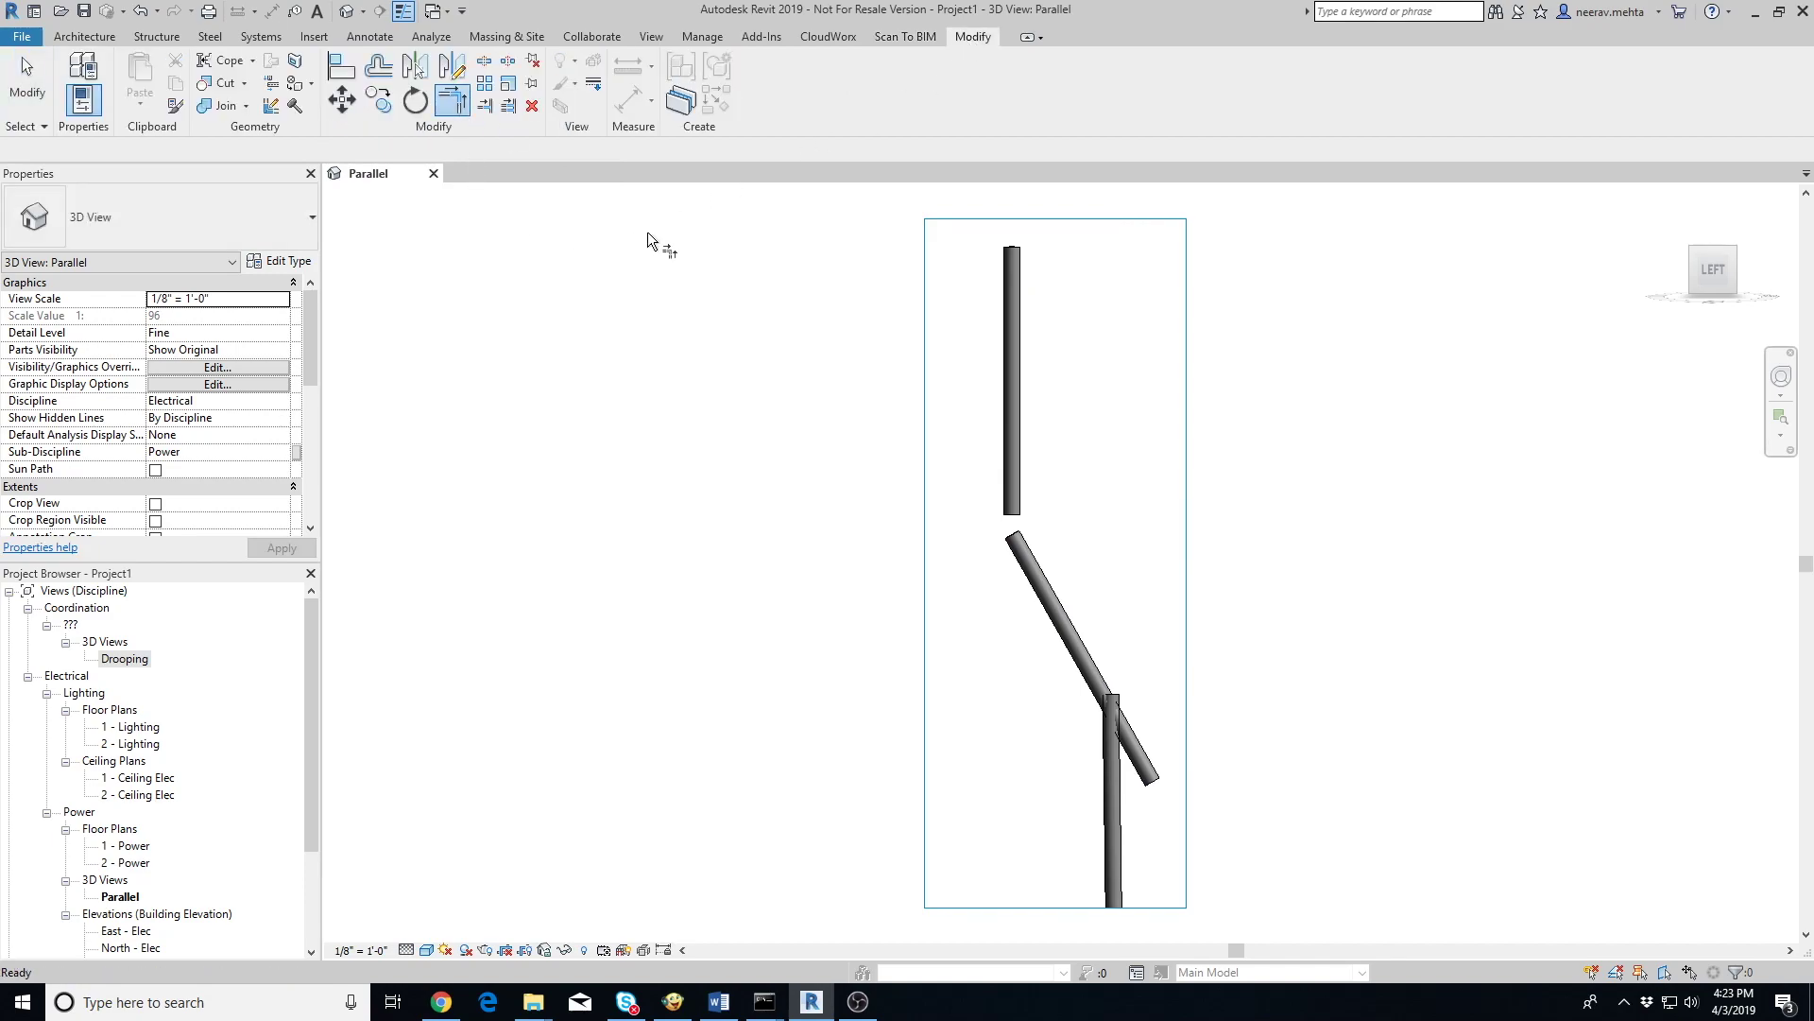
{"action": "left_click", "coordinate": [1115, 774]}
{"action": "left_click", "coordinate": [1087, 655]}
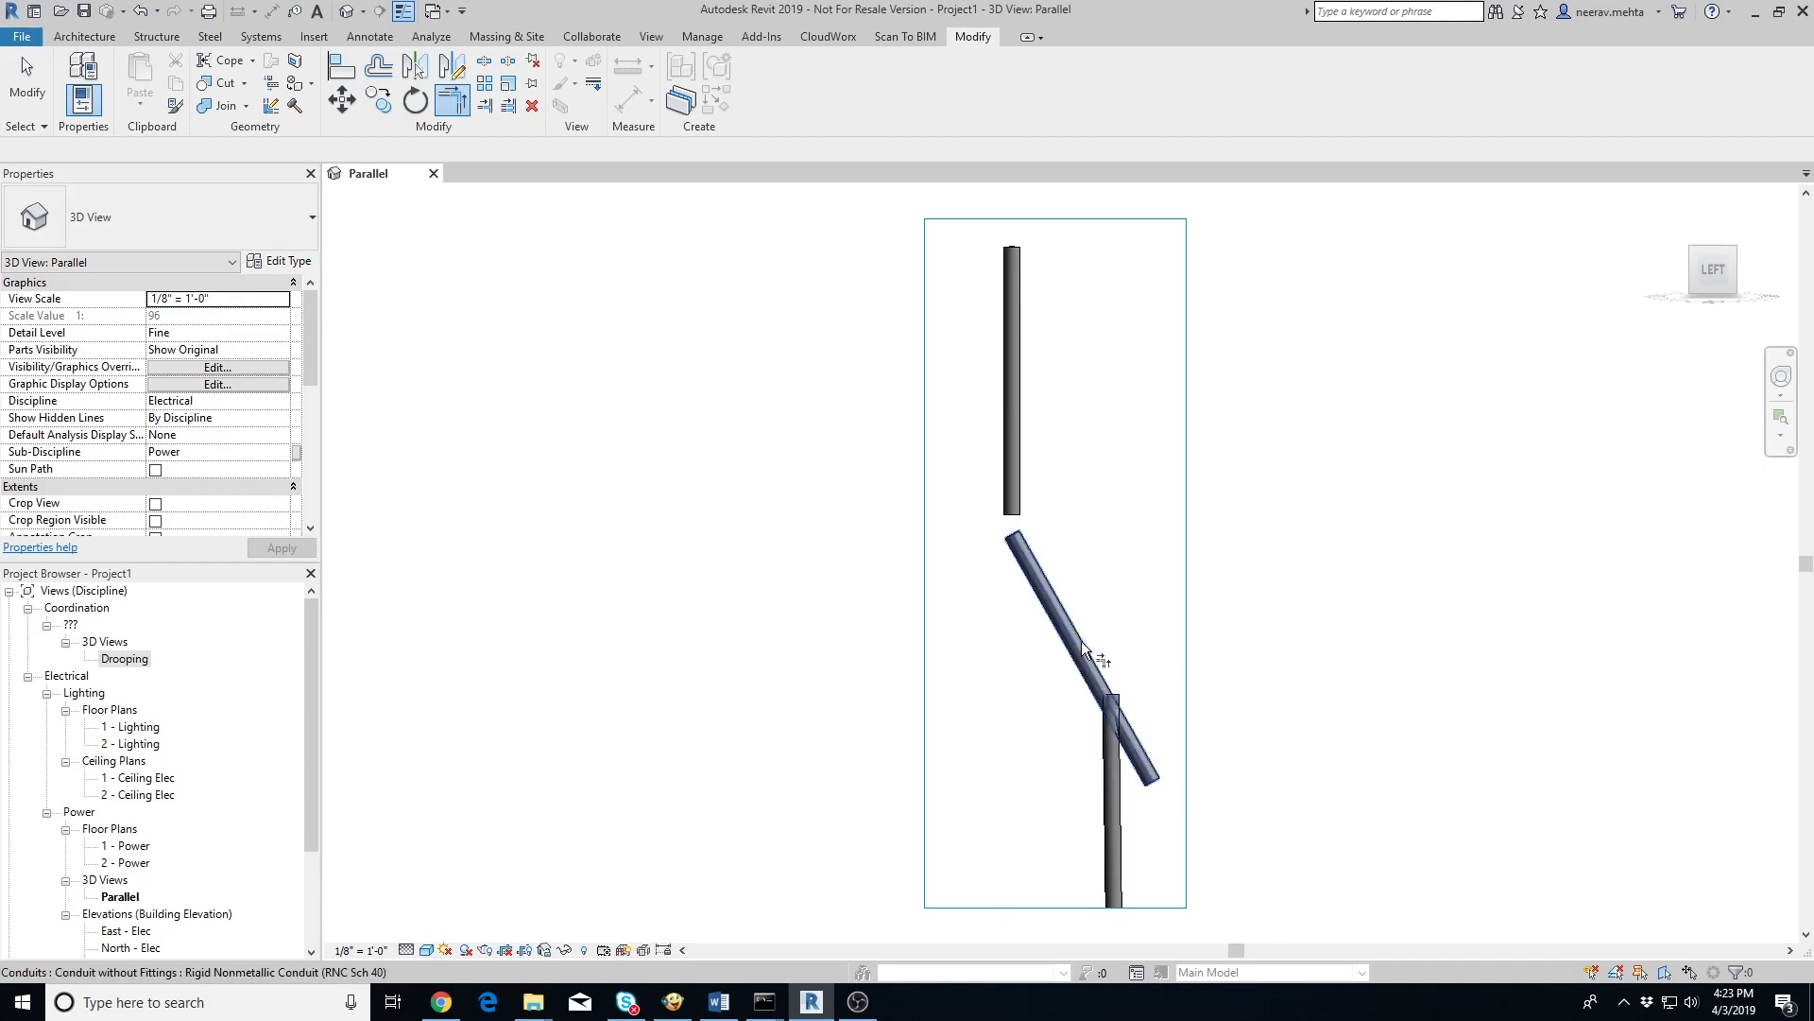
{"action": "left_click", "coordinate": [1013, 465]}
{"action": "key", "text": "Escape"}
{"action": "key", "text": "Escape"}
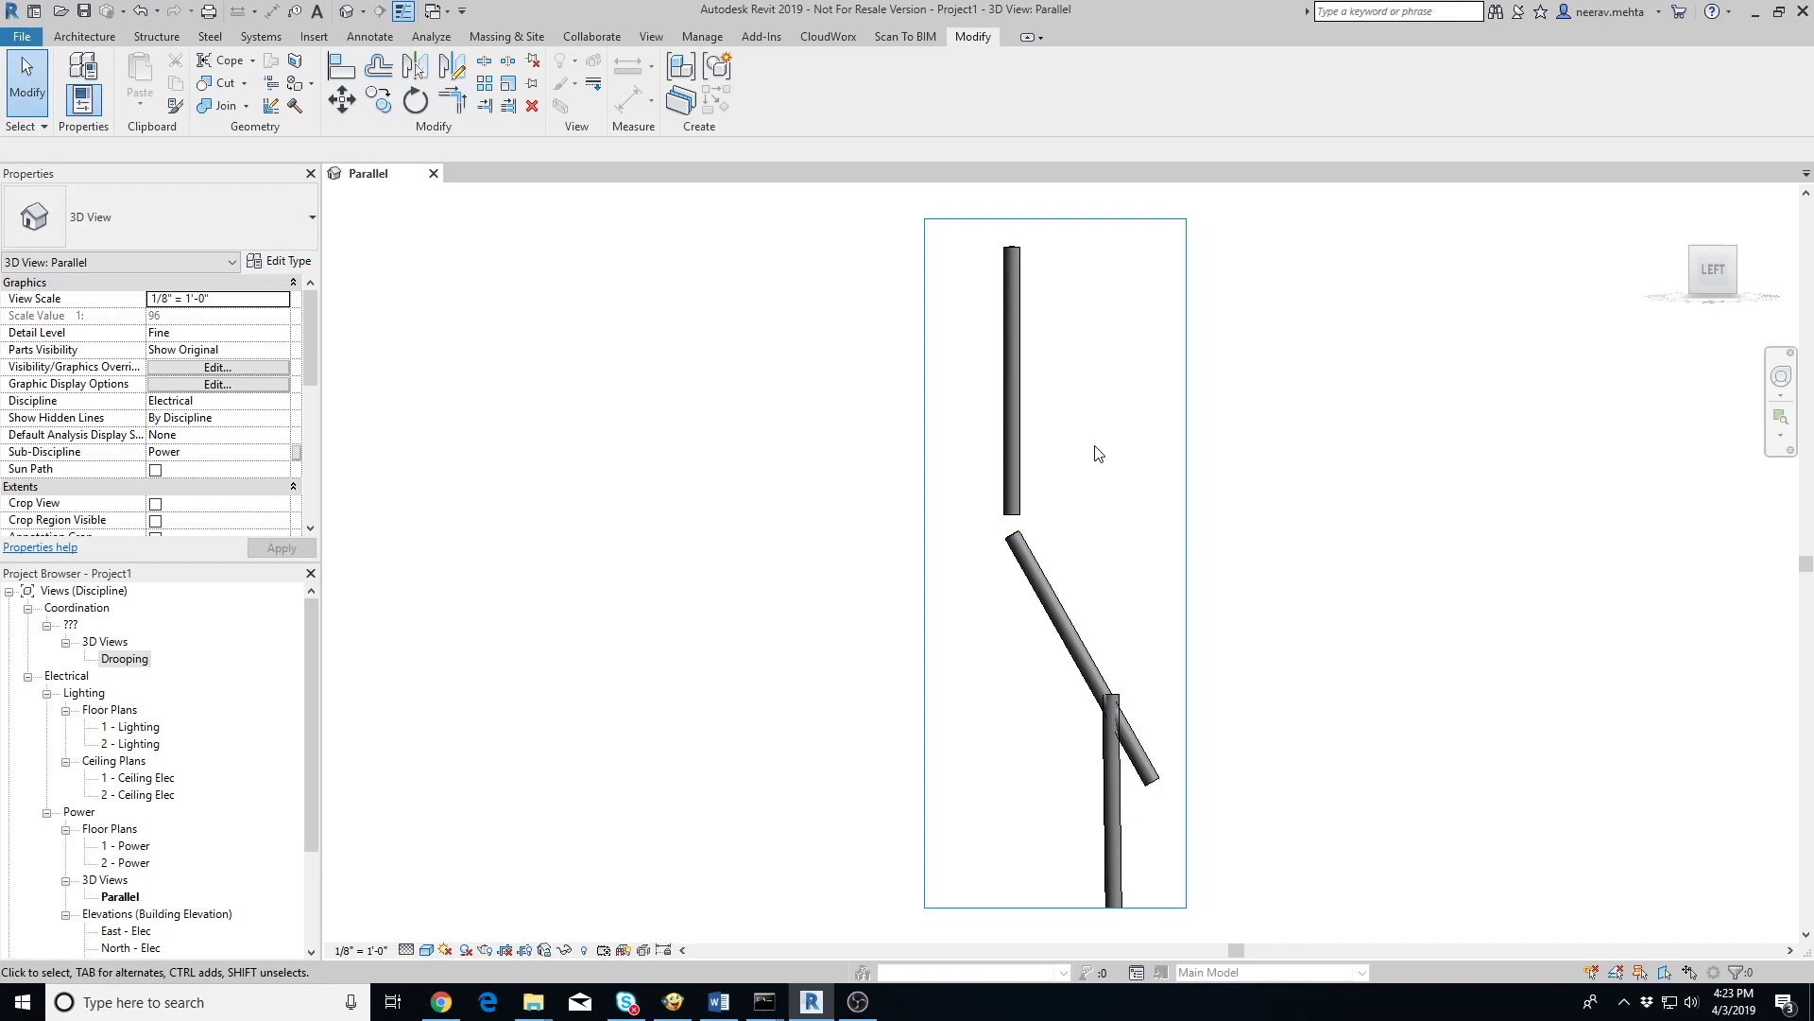
{"action": "left_click", "coordinate": [1012, 461]}
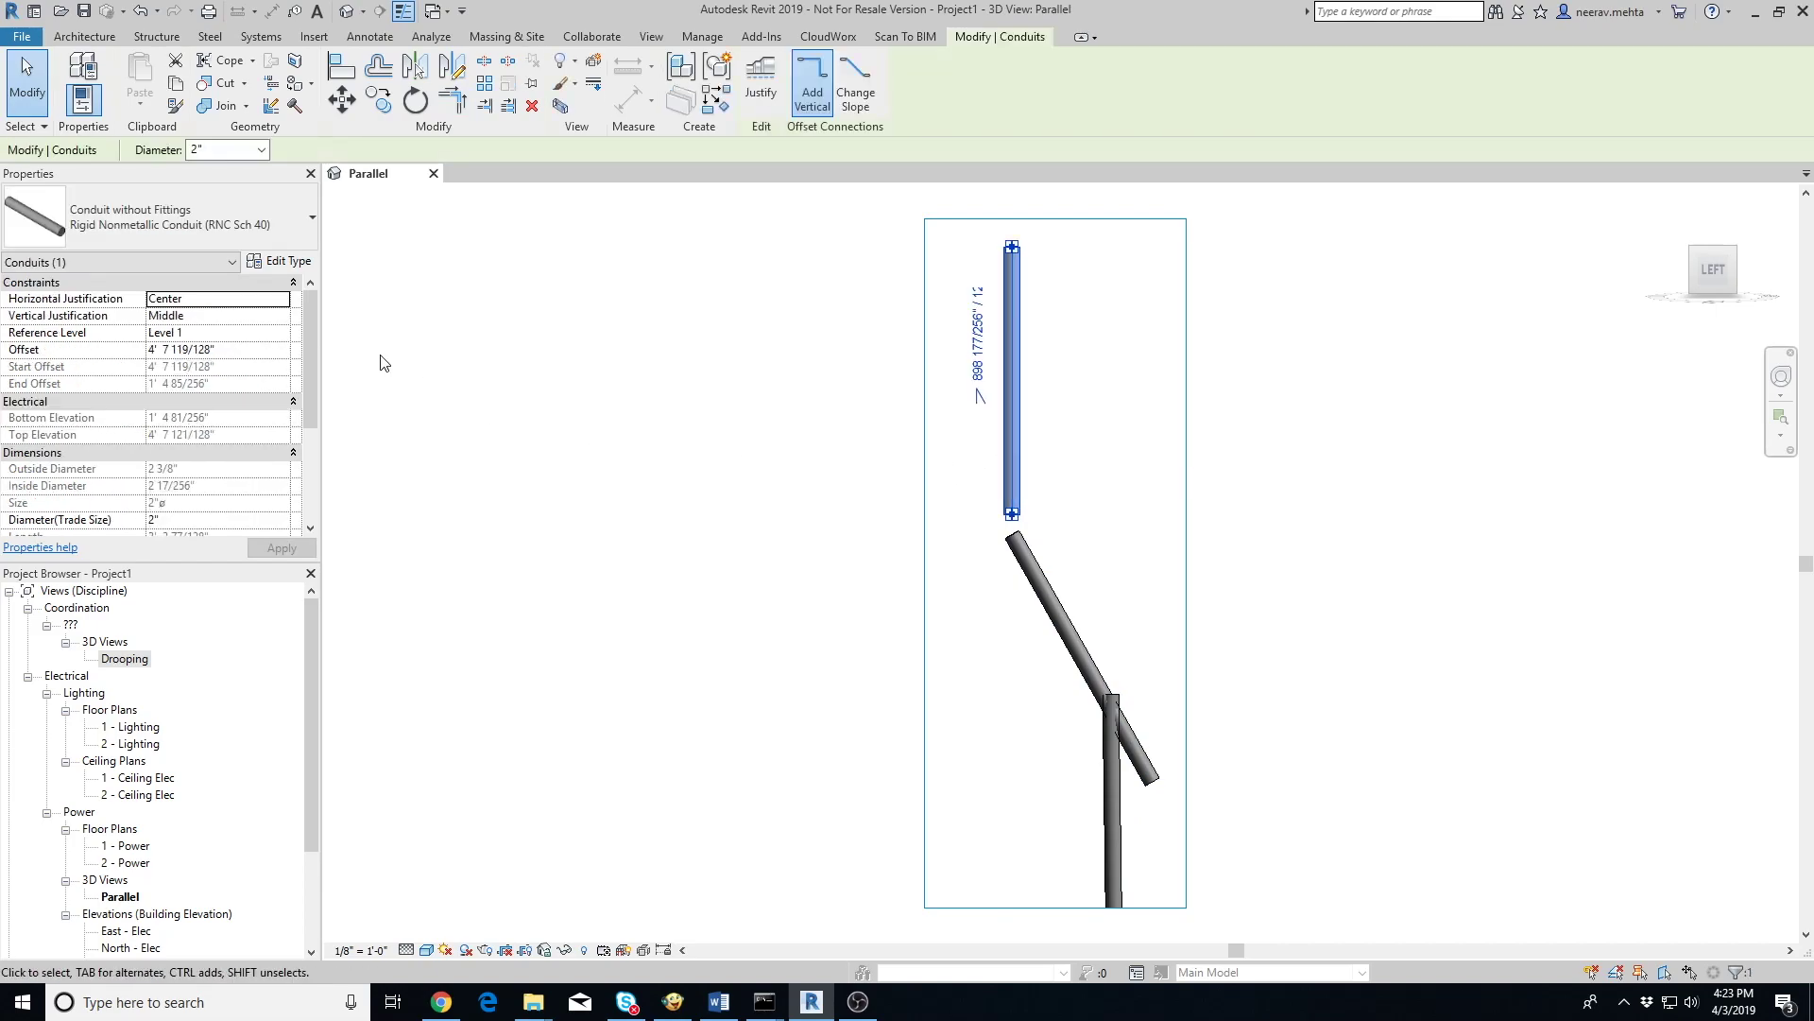
{"action": "left_click", "coordinate": [279, 260]}
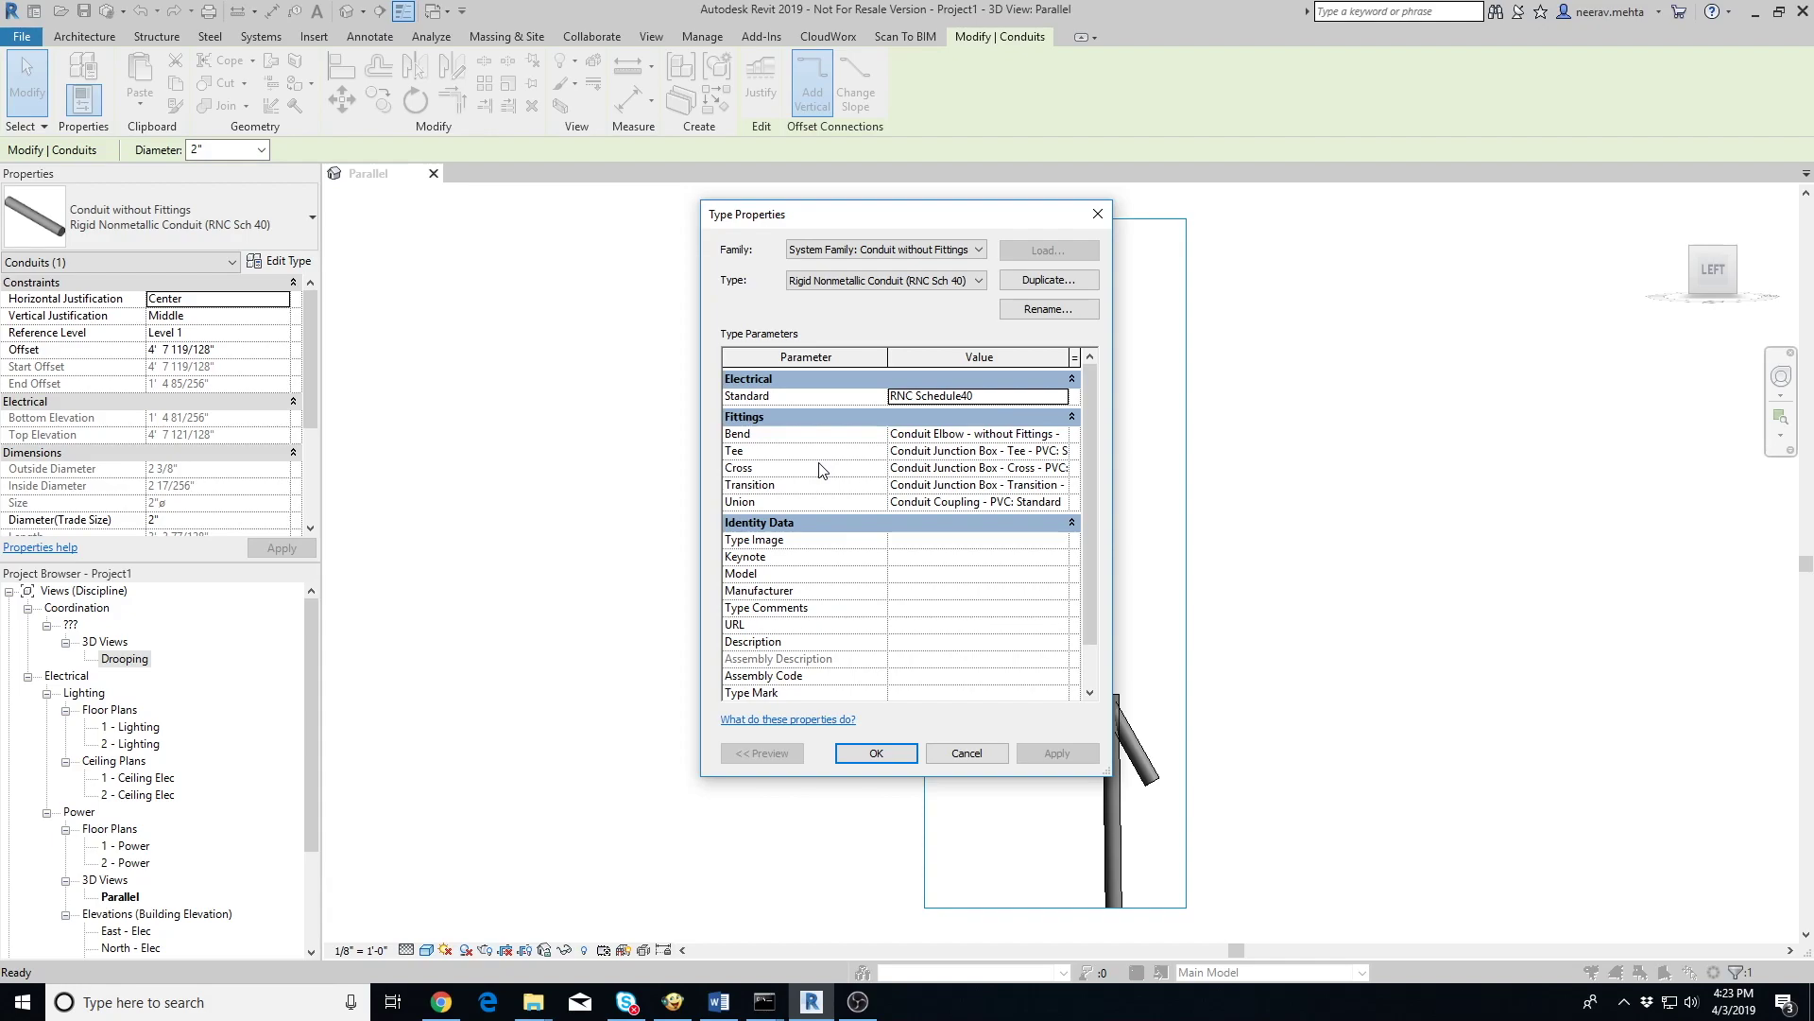
{"action": "left_click", "coordinate": [864, 753]}
{"action": "left_click", "coordinate": [825, 593]}
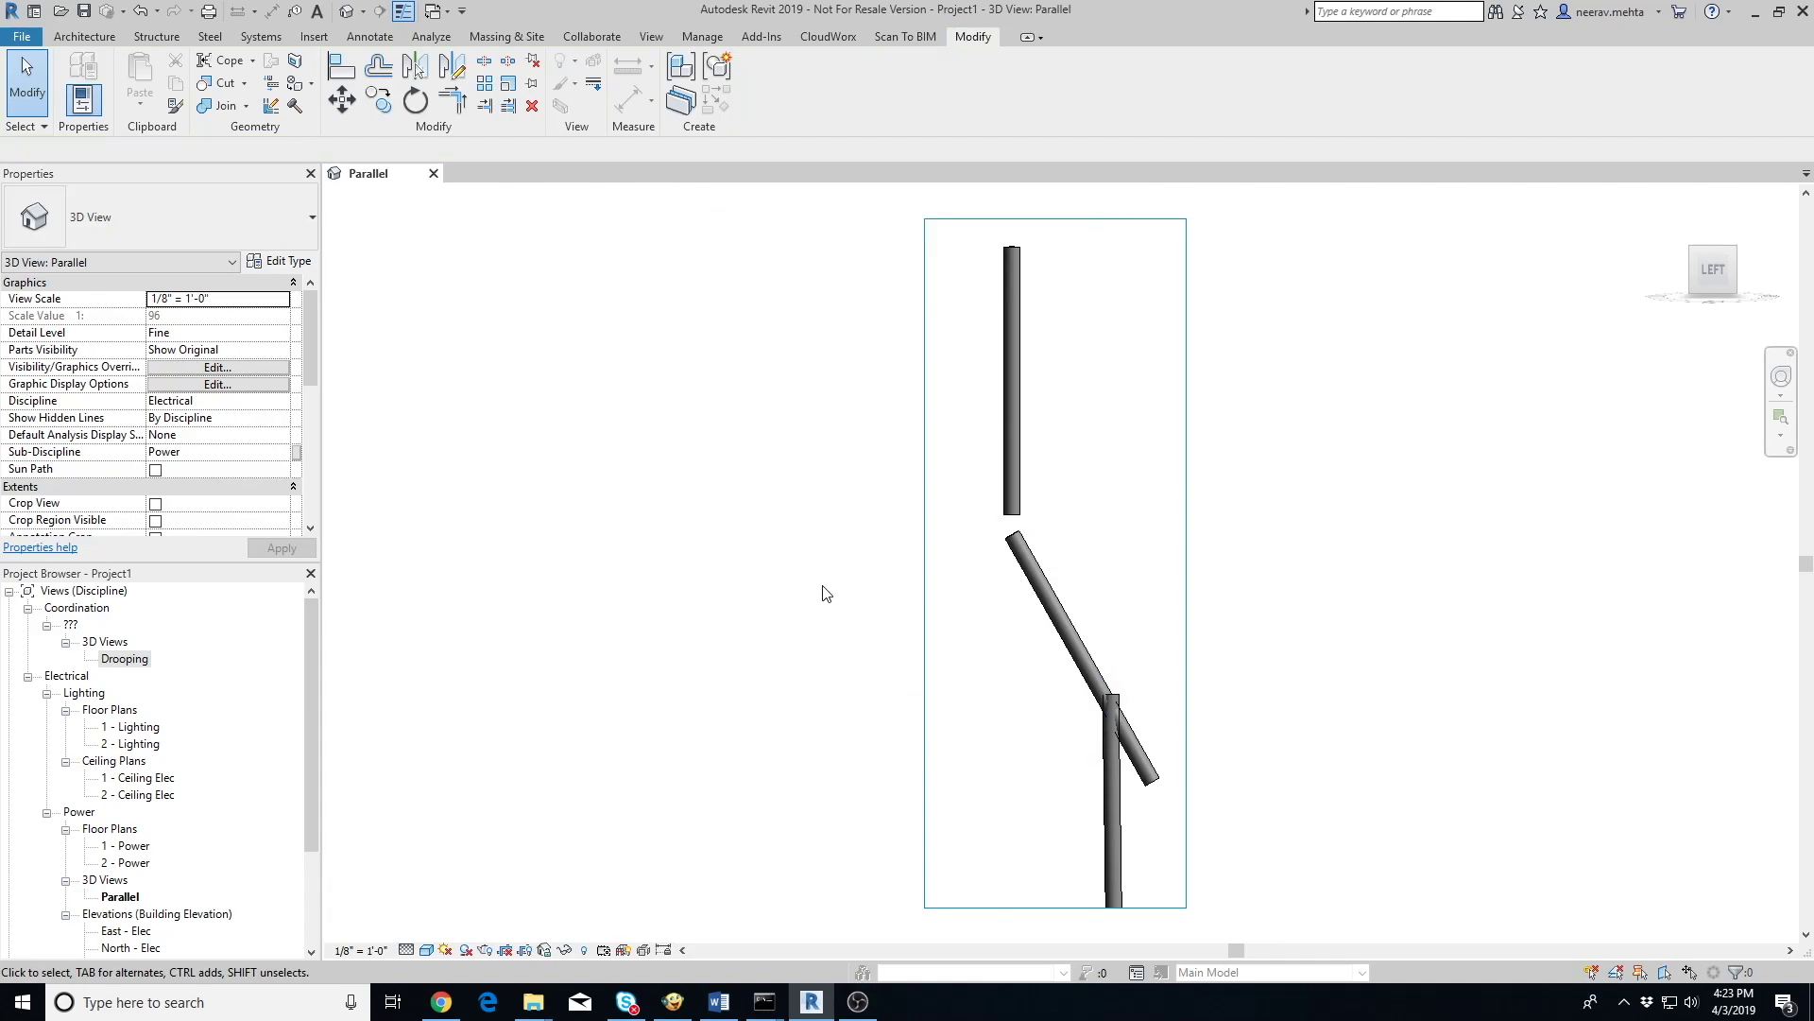
{"action": "left_click", "coordinate": [890, 38]}
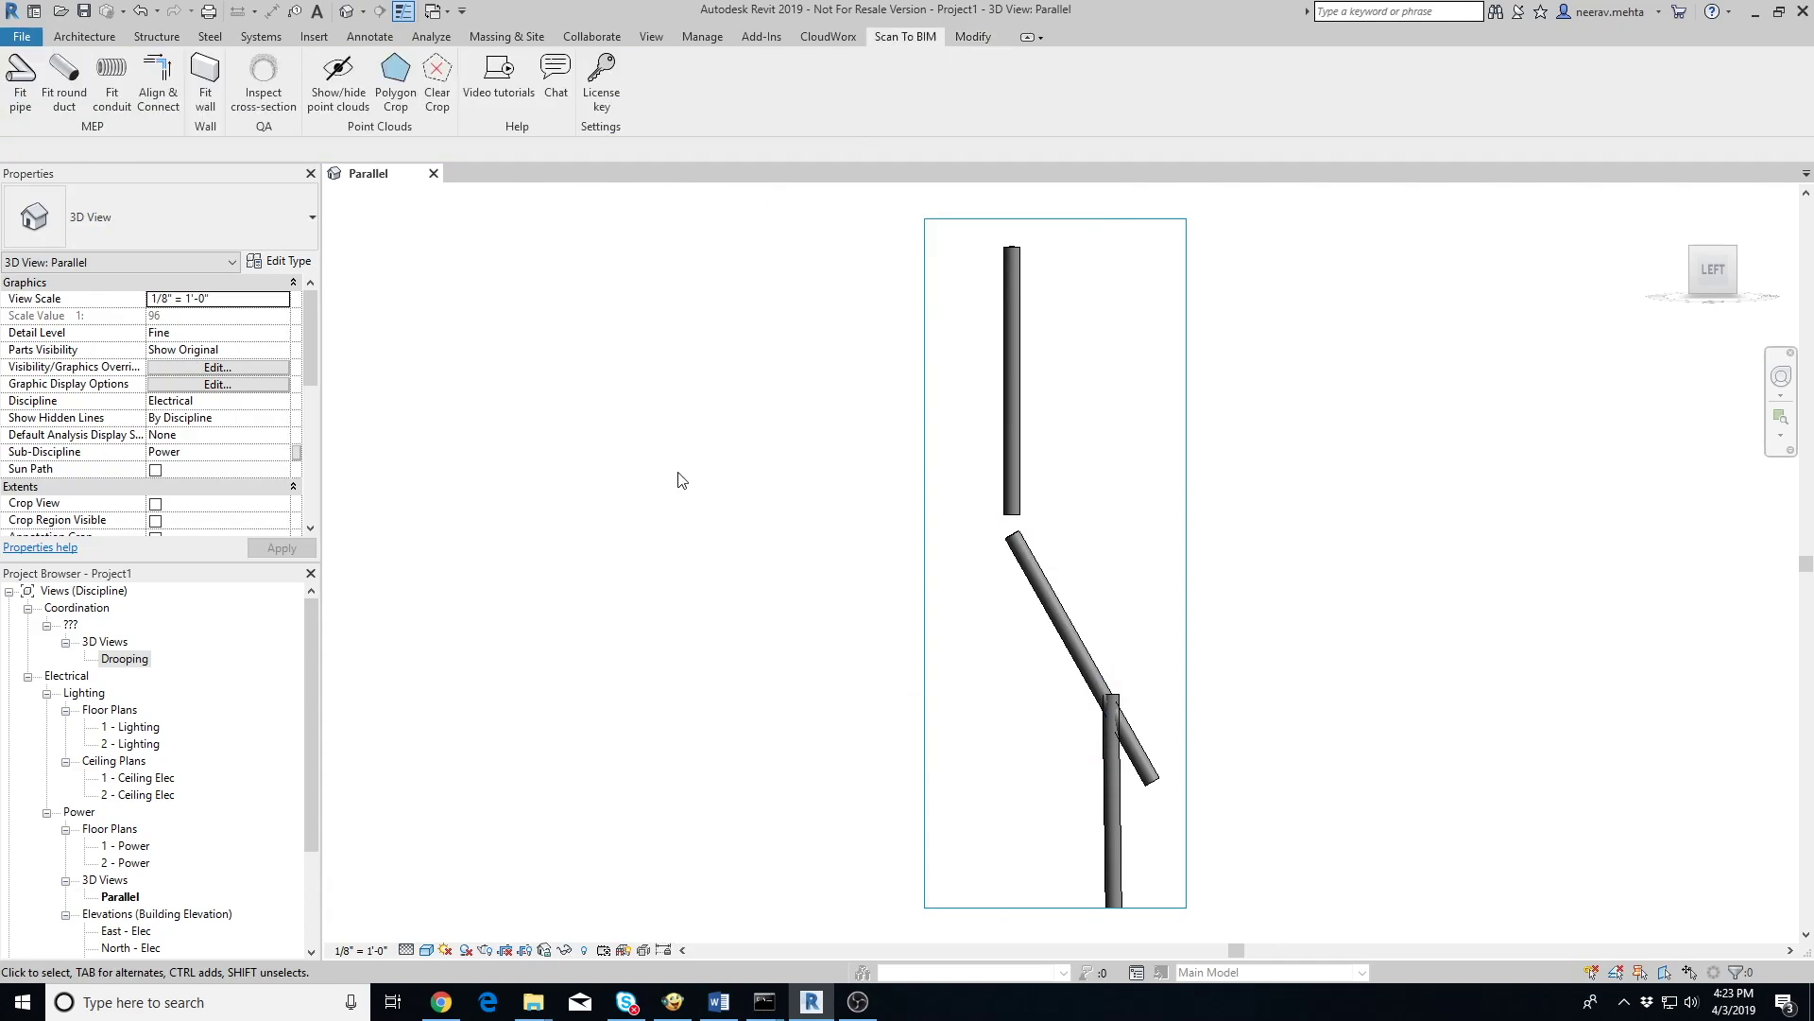
Align & Connect the lower vertical and upper conduits, then close the Unconnected conduits warning
{"action": "left_click", "coordinate": [158, 74]}
{"action": "left_click", "coordinate": [1111, 784]}
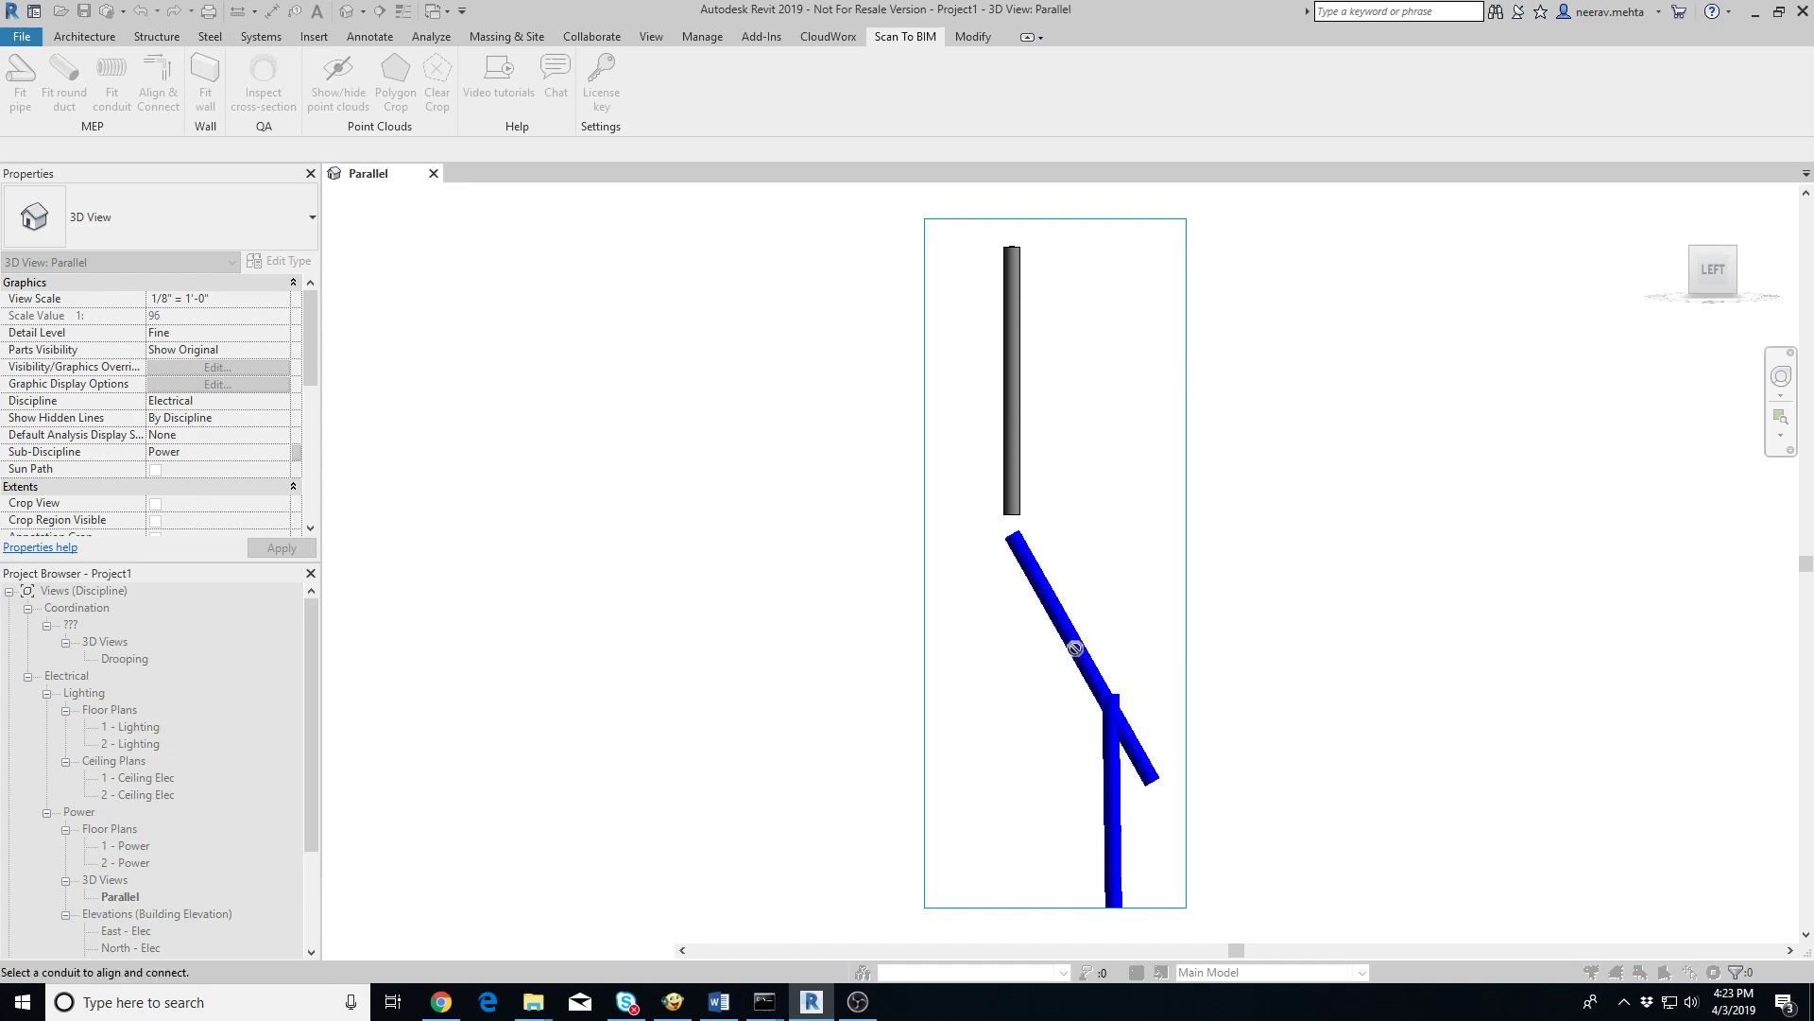
{"action": "left_click", "coordinate": [1011, 434]}
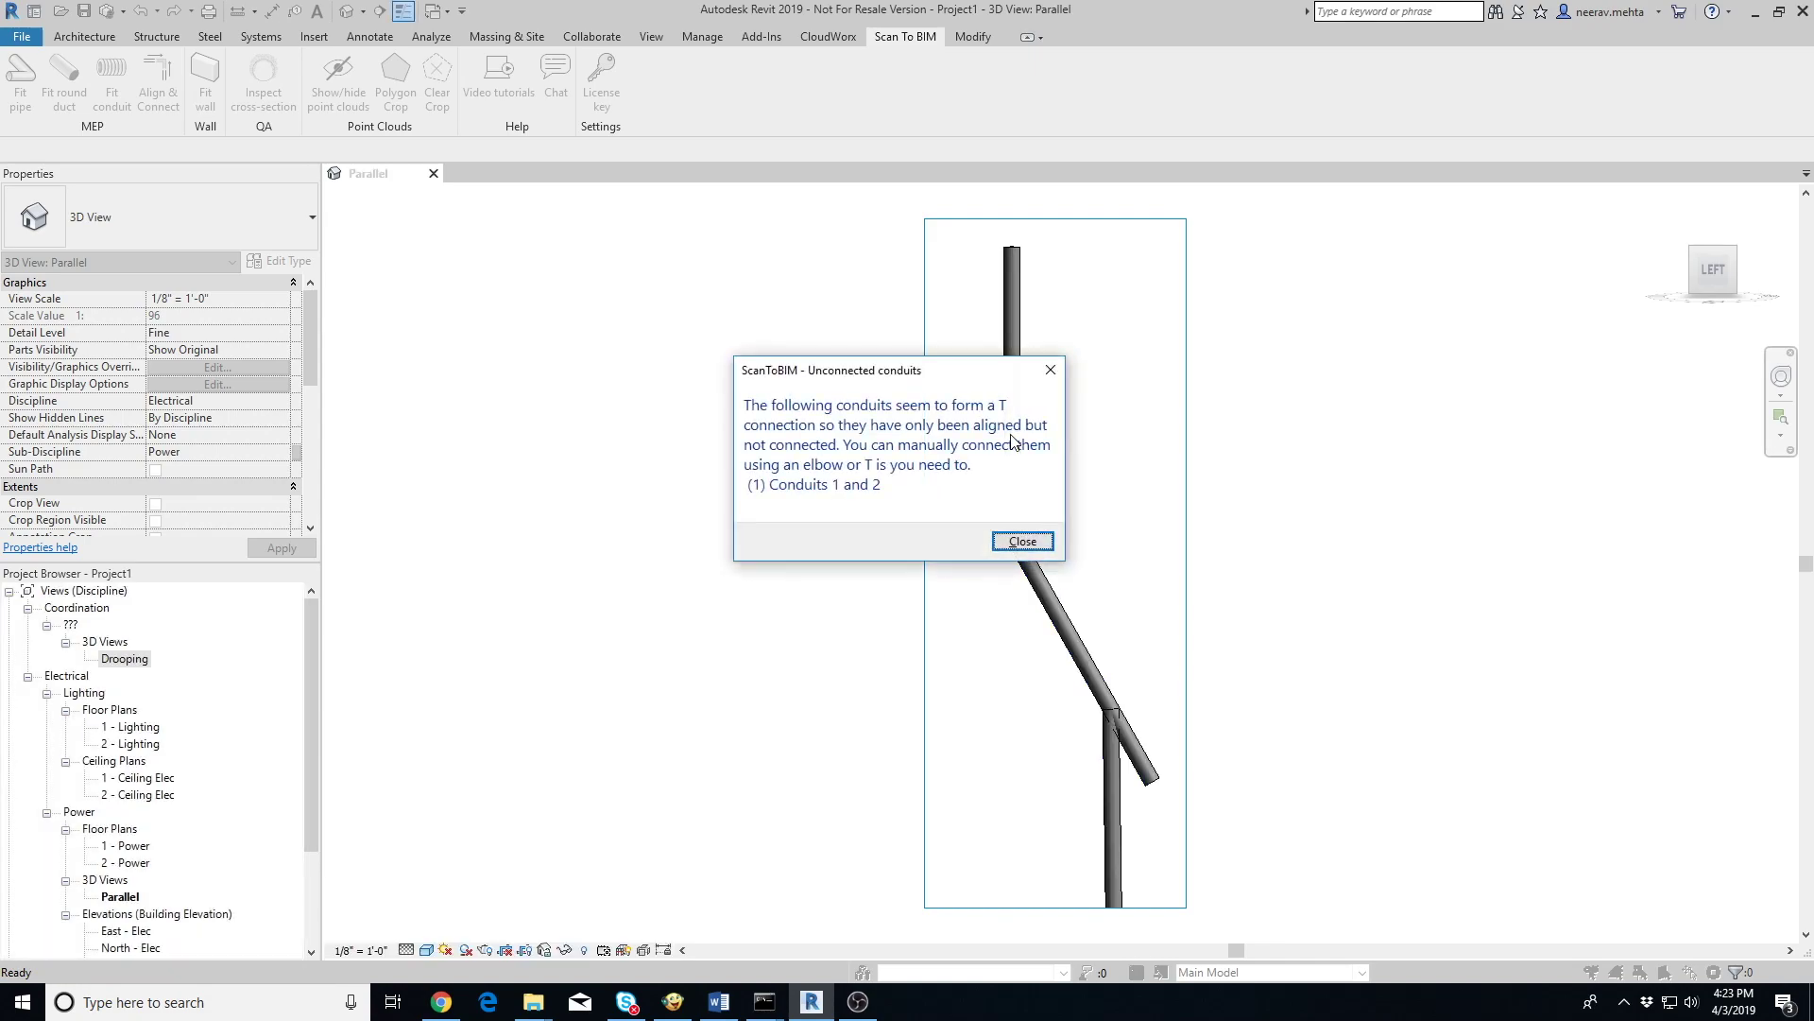
{"action": "left_click_drag", "start_coordinate": [943, 381], "coordinate": [650, 392]}
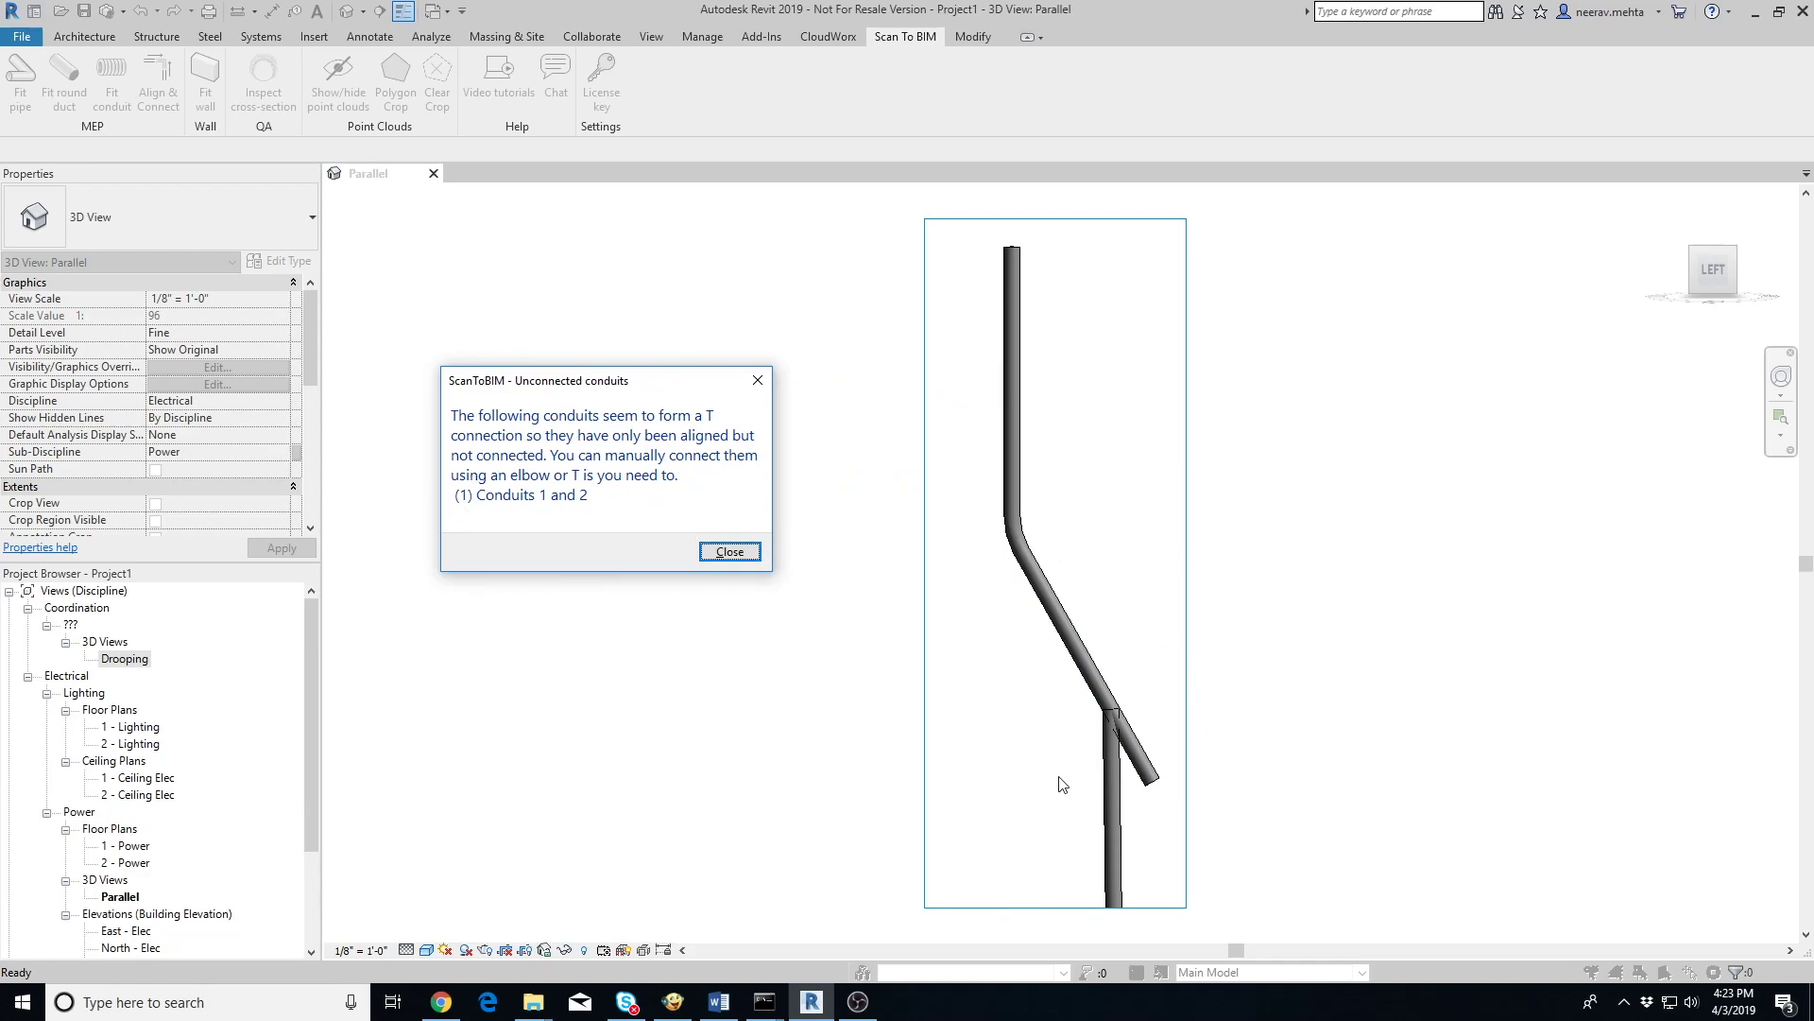
{"action": "left_click", "coordinate": [740, 559]}
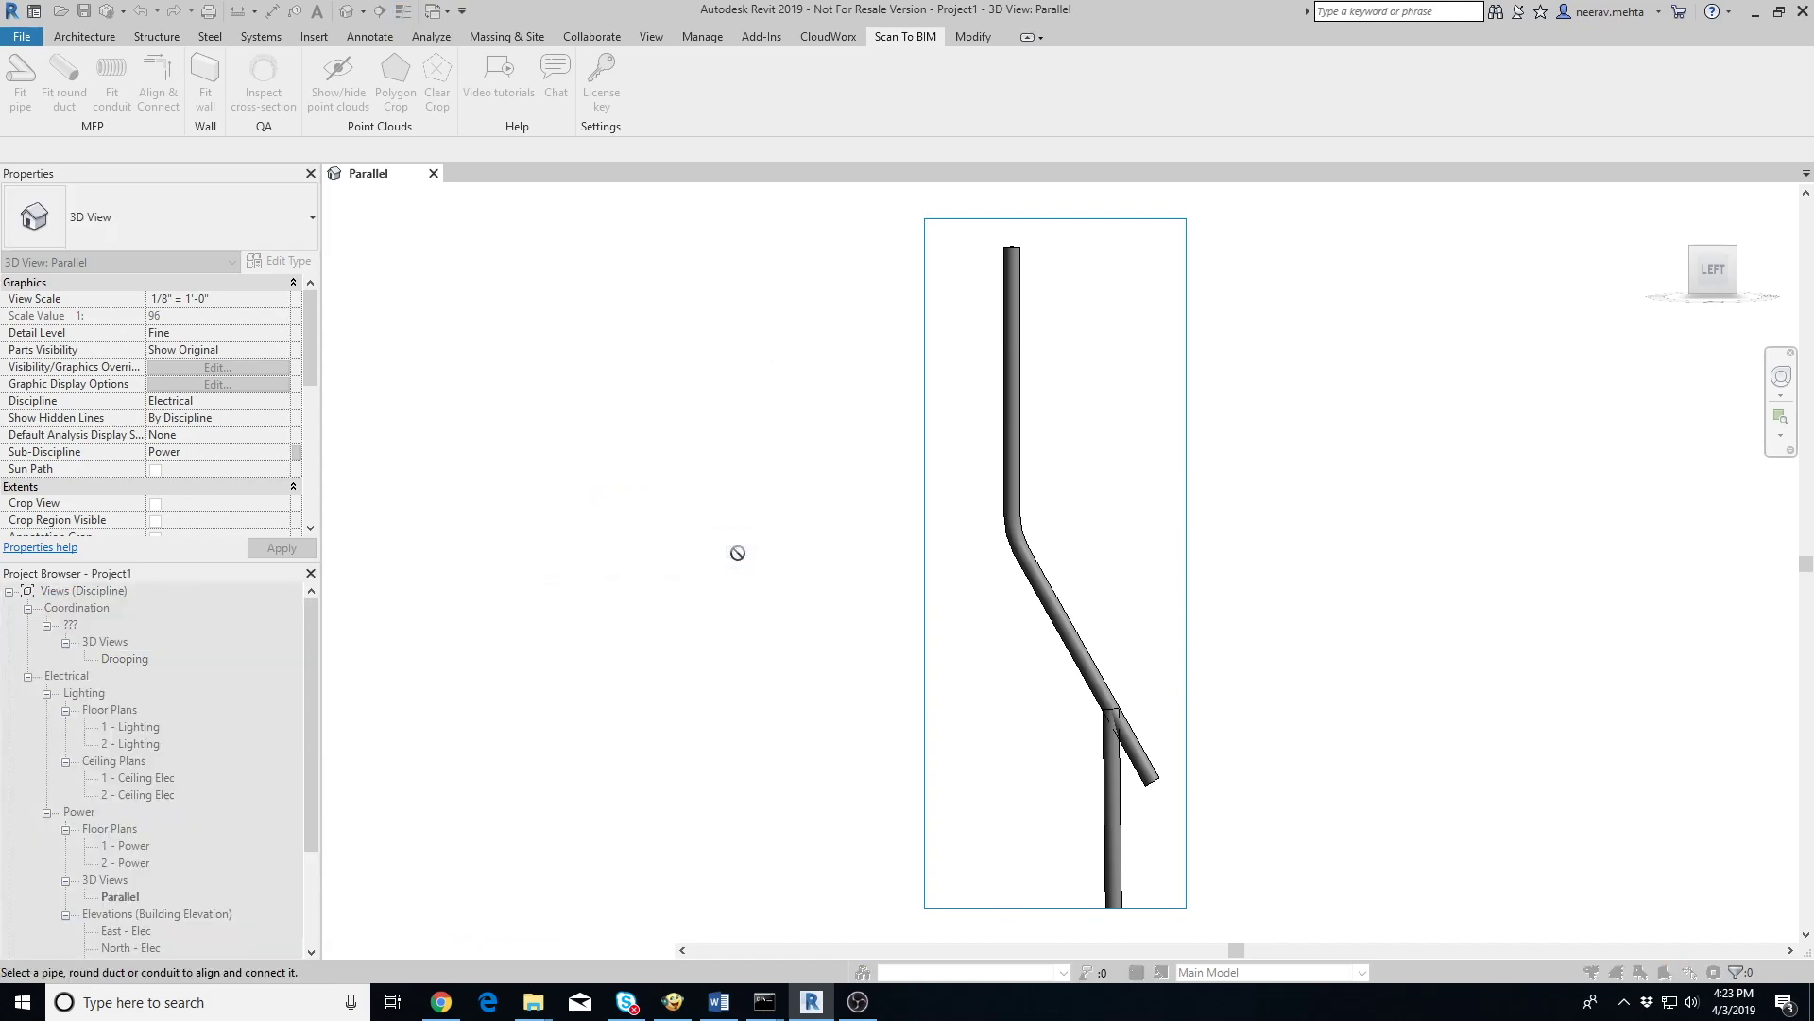
Join the lower vertical conduit to the diagonal with Trim/Extend to Corner, then select the upper elbow
{"action": "left_click", "coordinate": [974, 36]}
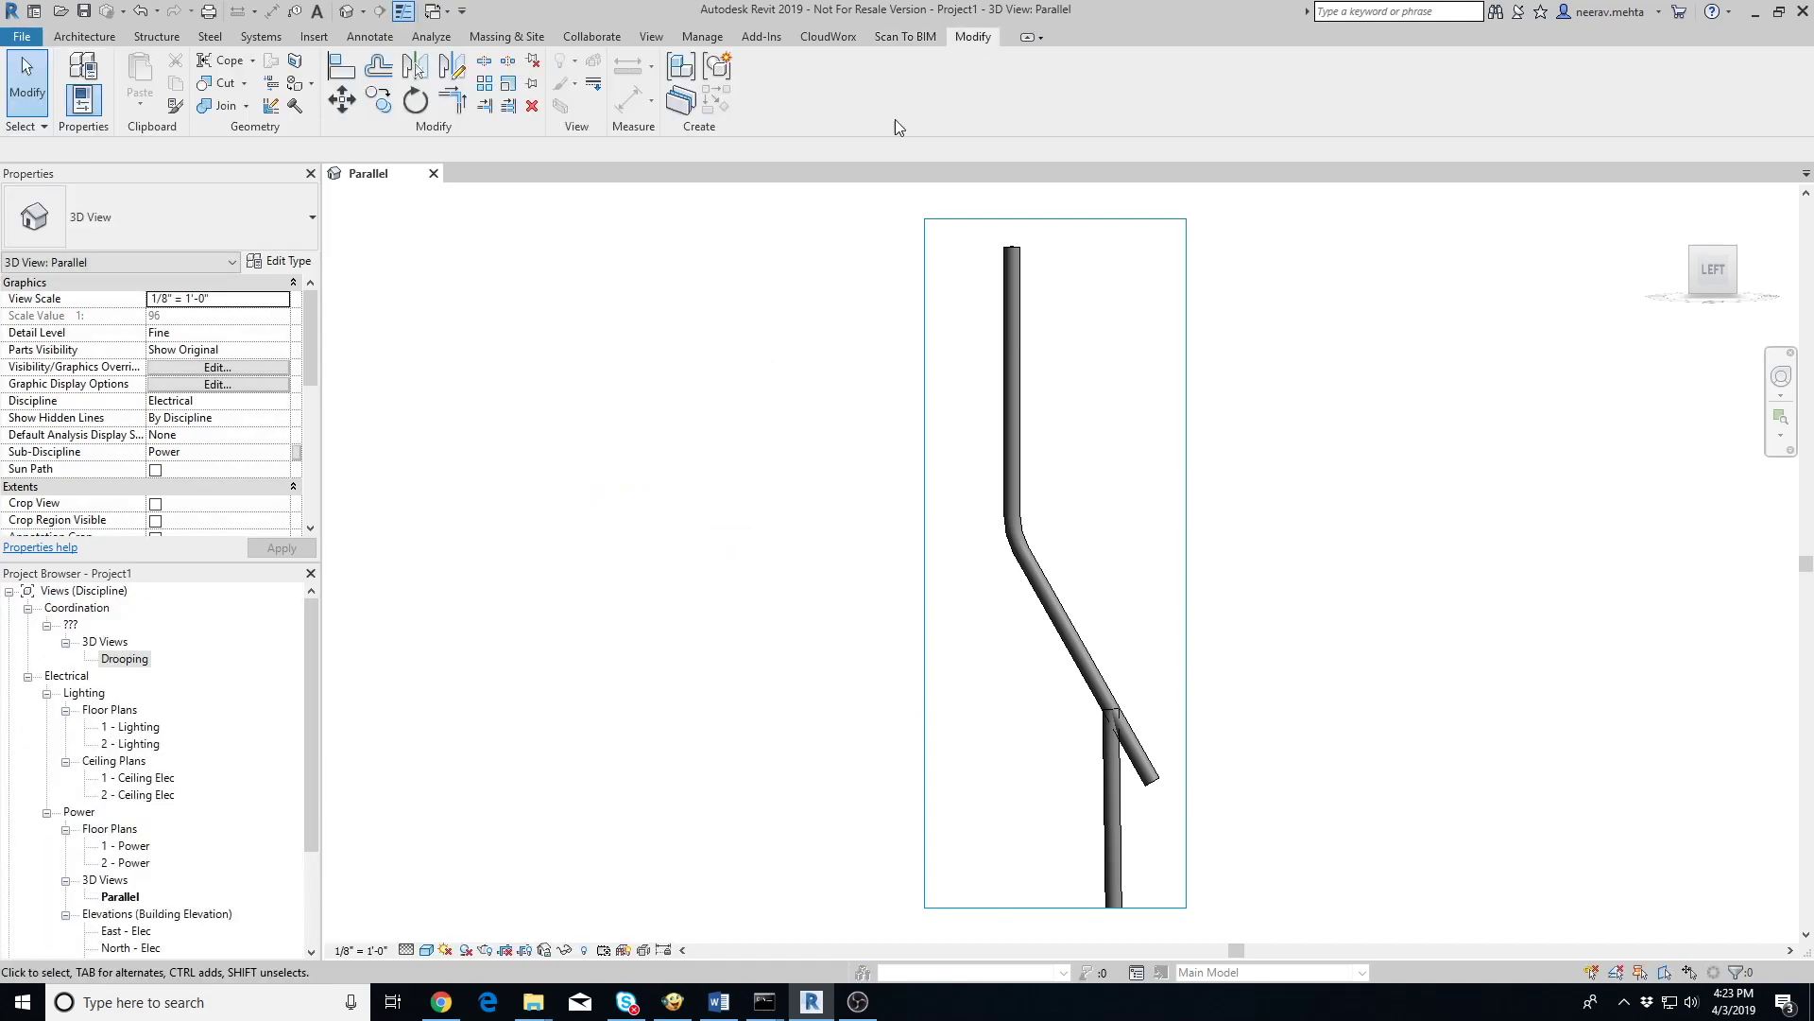
{"action": "left_click", "coordinate": [451, 98]}
{"action": "left_click", "coordinate": [1113, 822]}
{"action": "left_click", "coordinate": [1089, 664]}
{"action": "key", "text": "Escape"}
{"action": "scroll", "coordinate": [1093, 596], "scroll_direction": "up", "scroll_amount": 3}
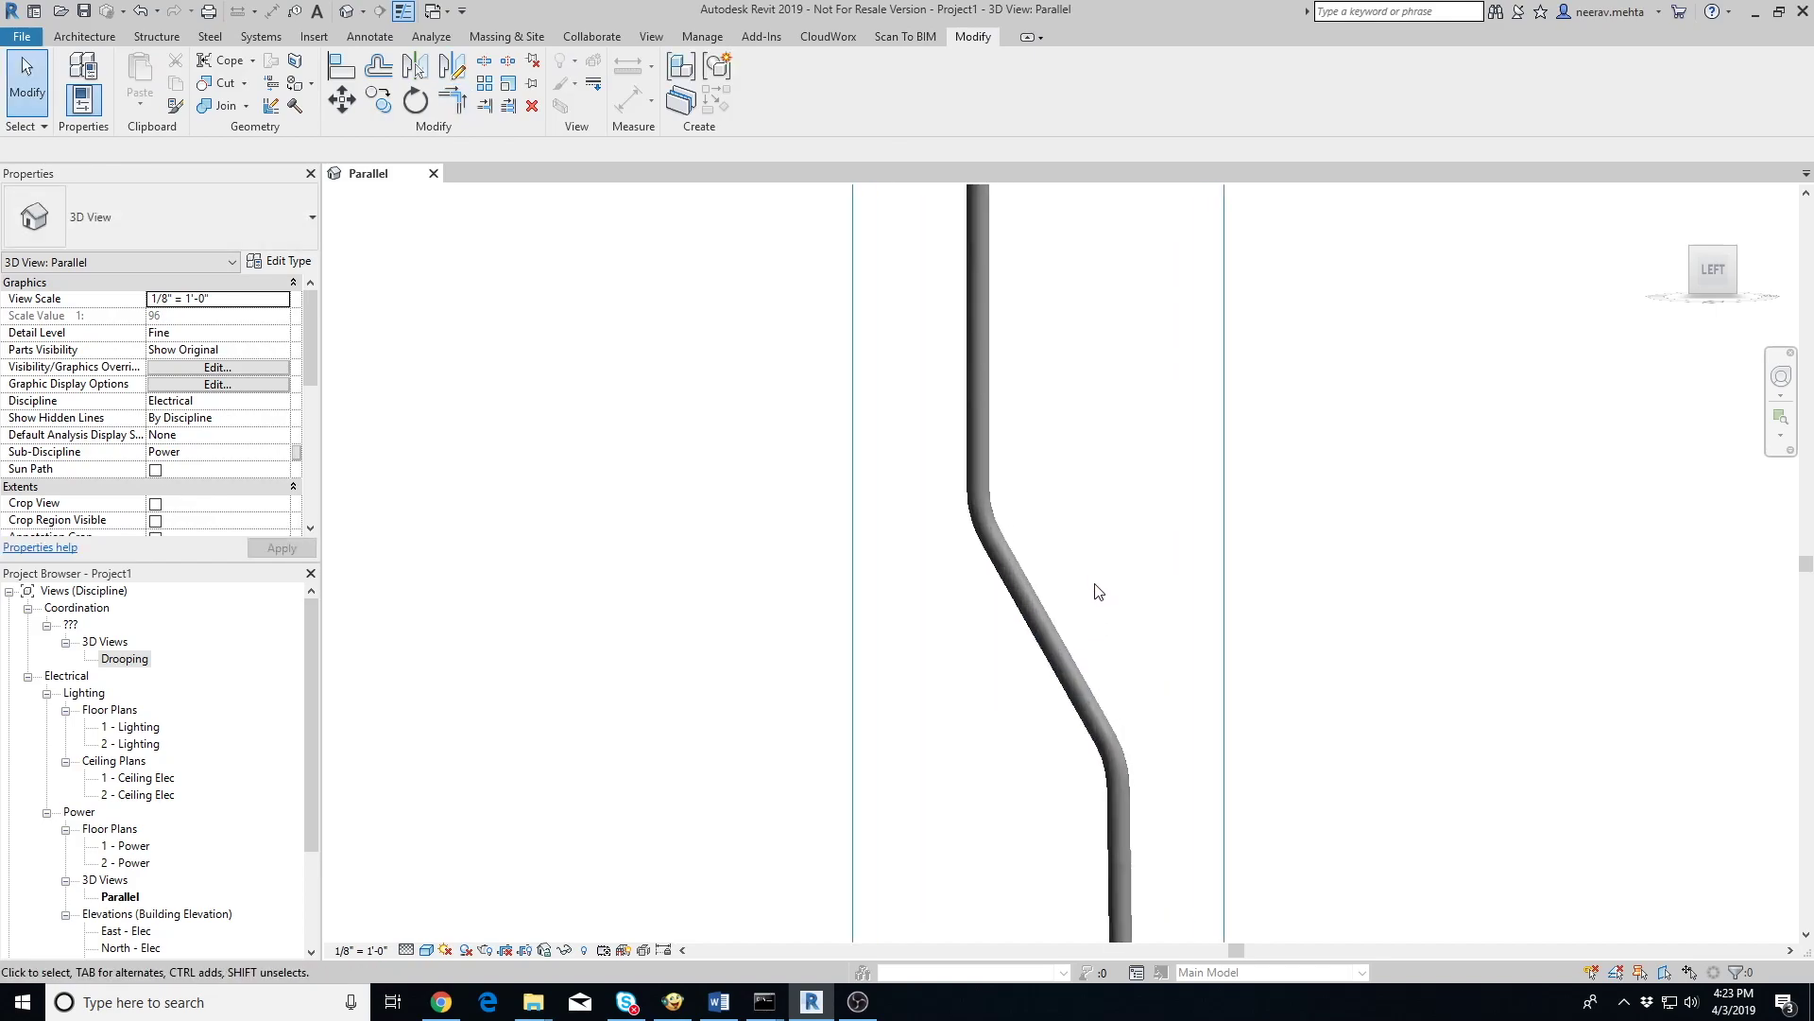
{"action": "left_click", "coordinate": [955, 482]}
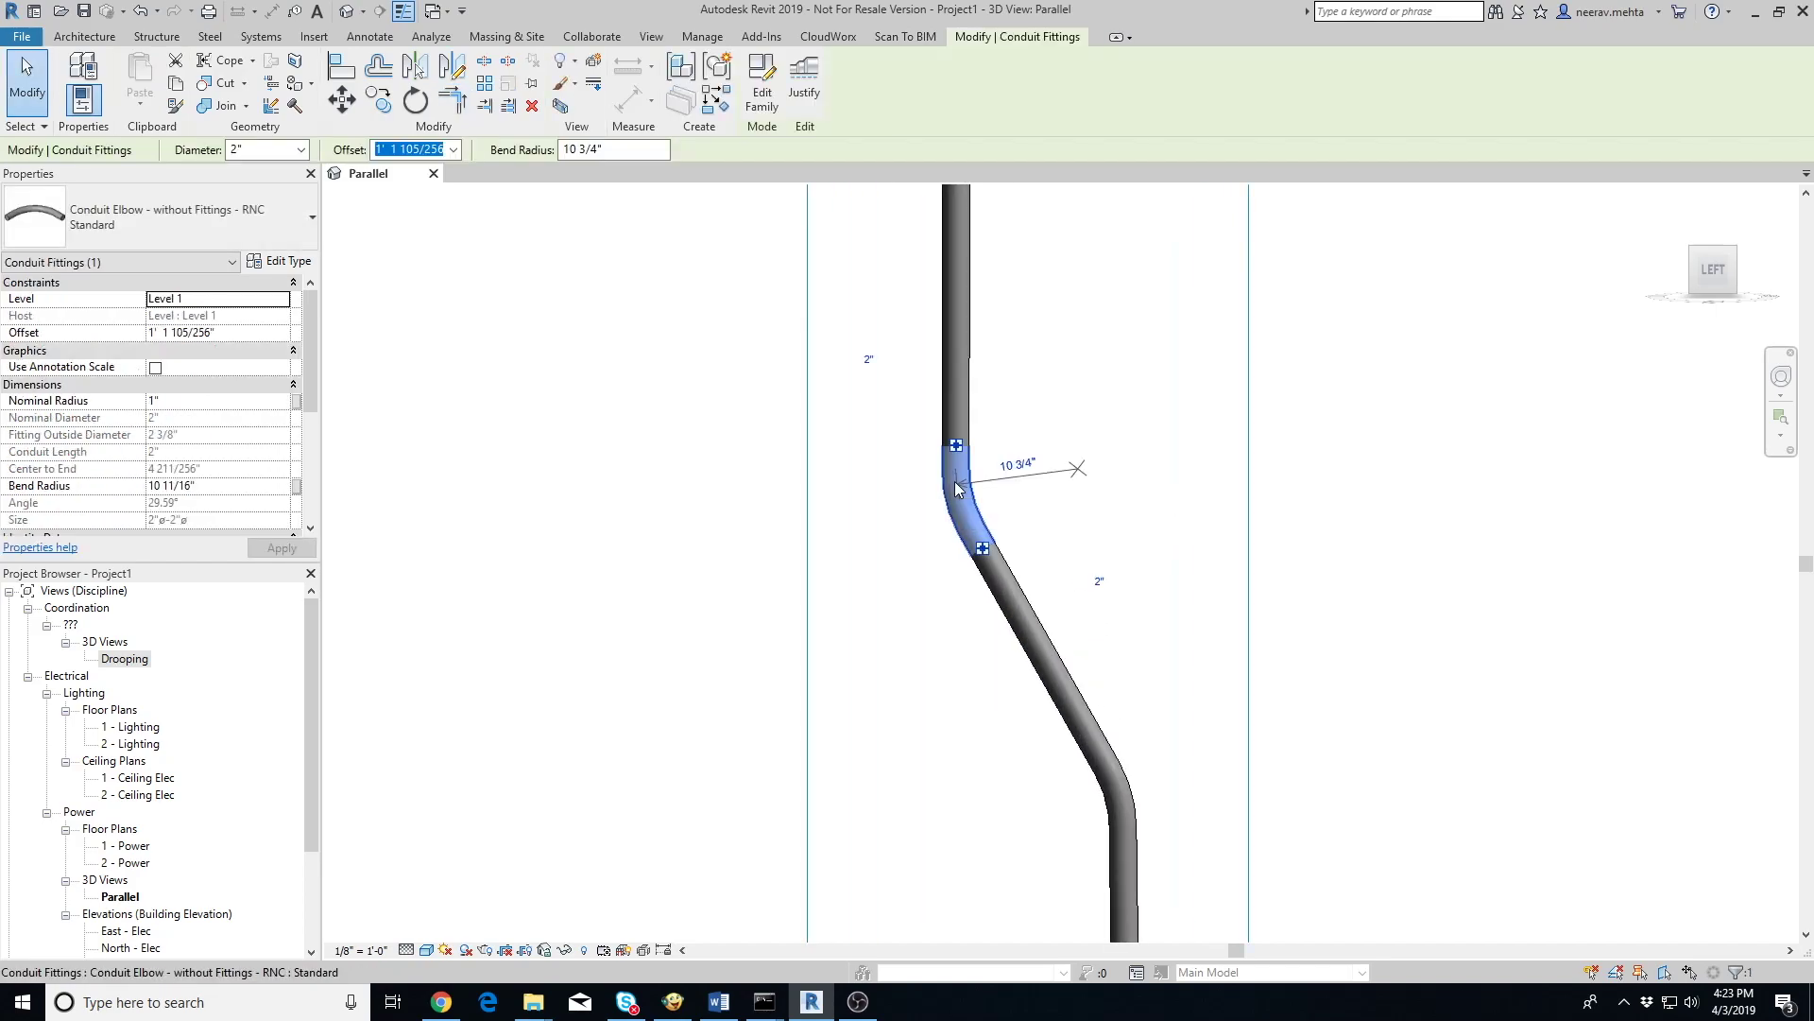